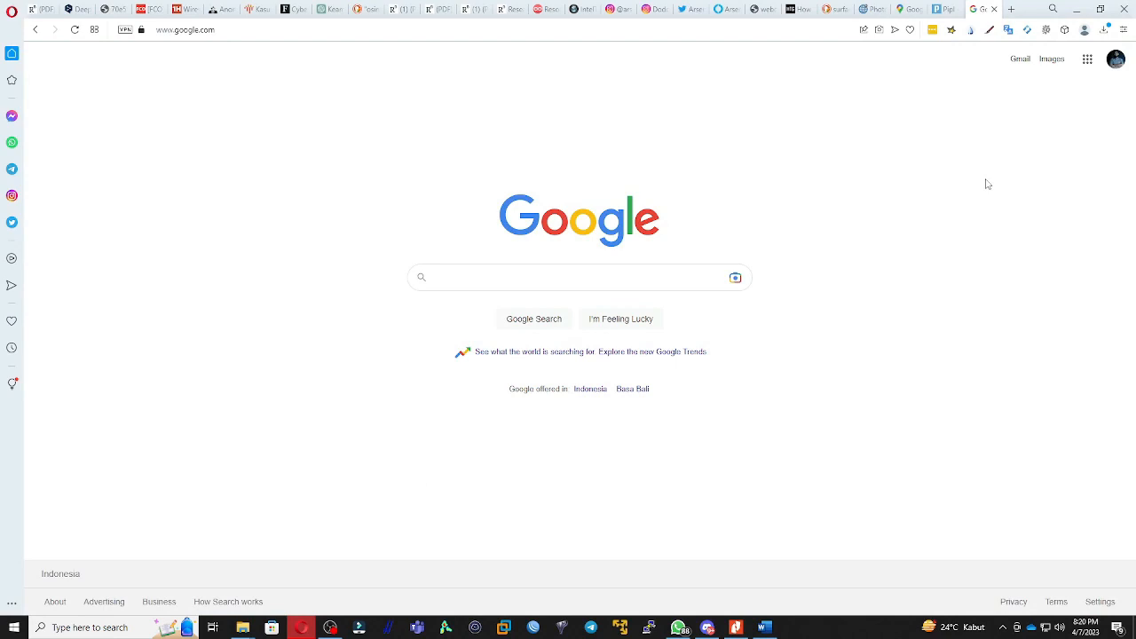
- Search Google for "arsene wenger"
click(573, 277)
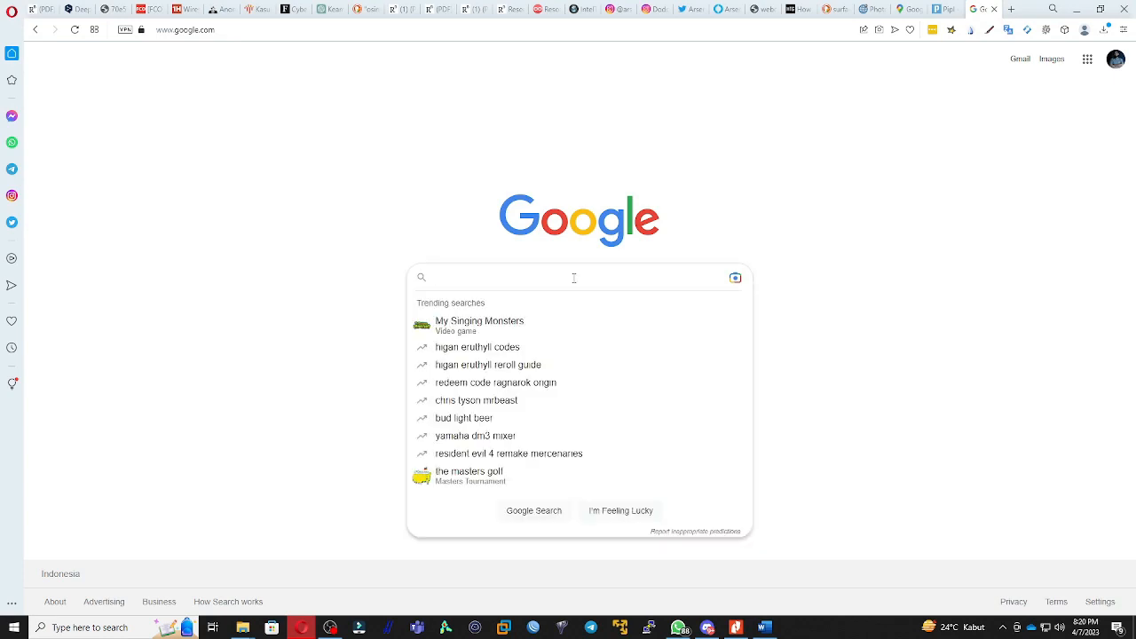
text(arsene )
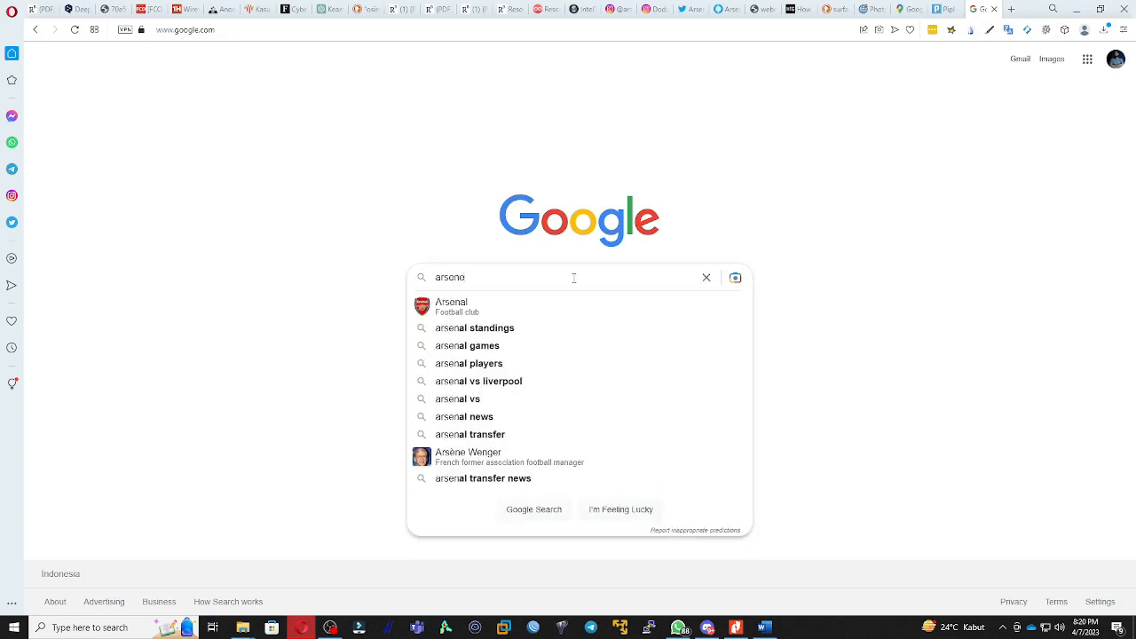
text(wenger)
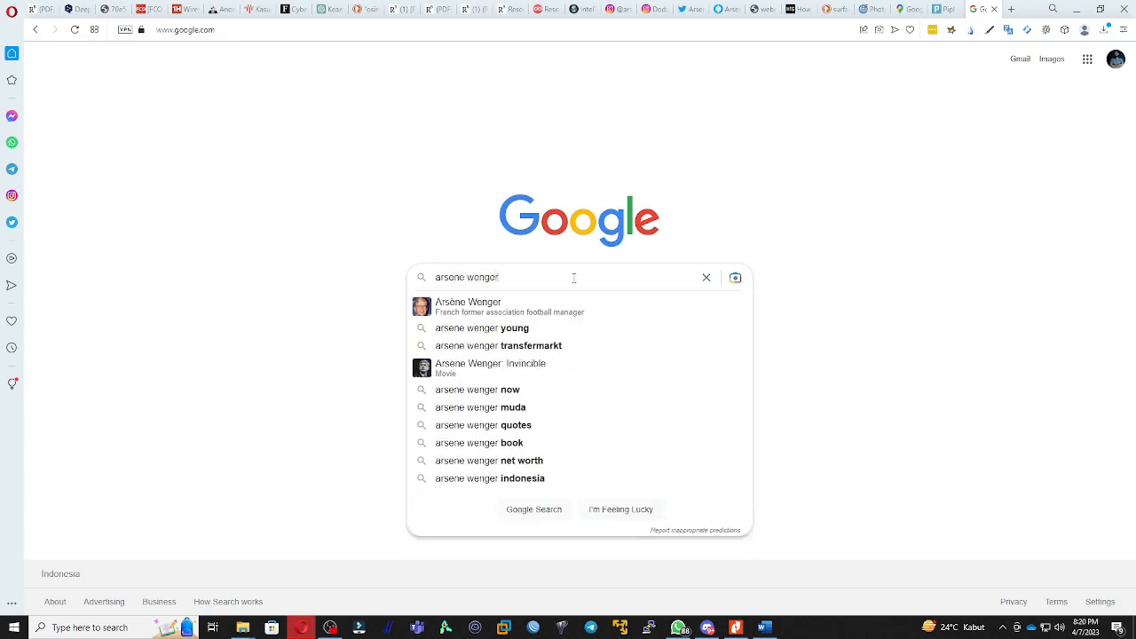
key(Return)
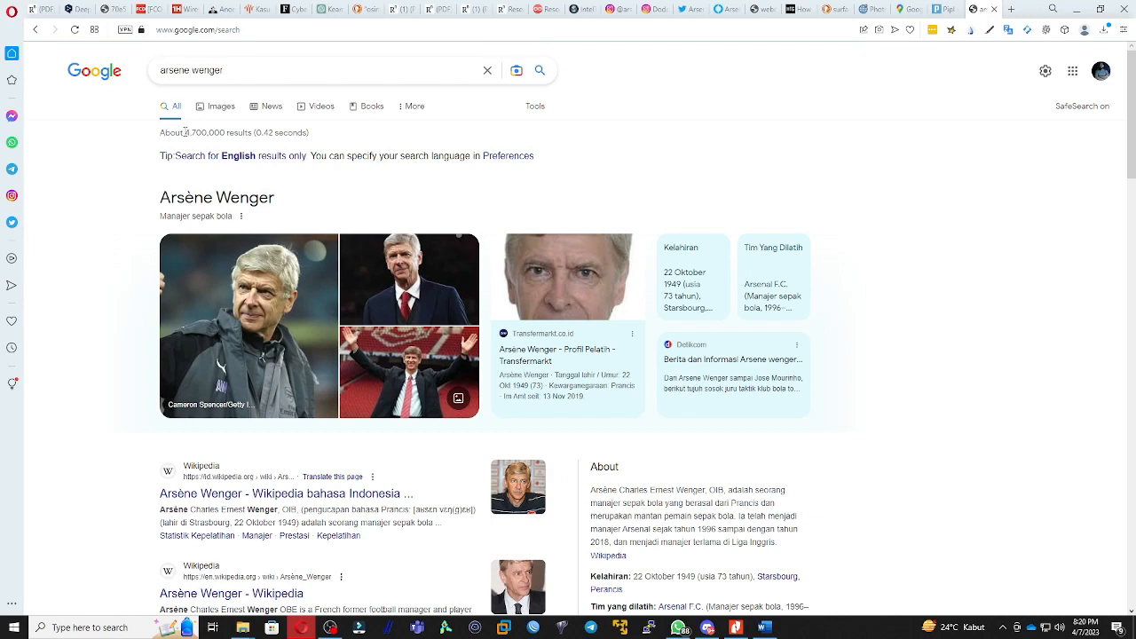
- Examine the estimated number of results for the plain name query
drag(185, 133, 190, 132)
click(213, 133)
double_click(229, 132)
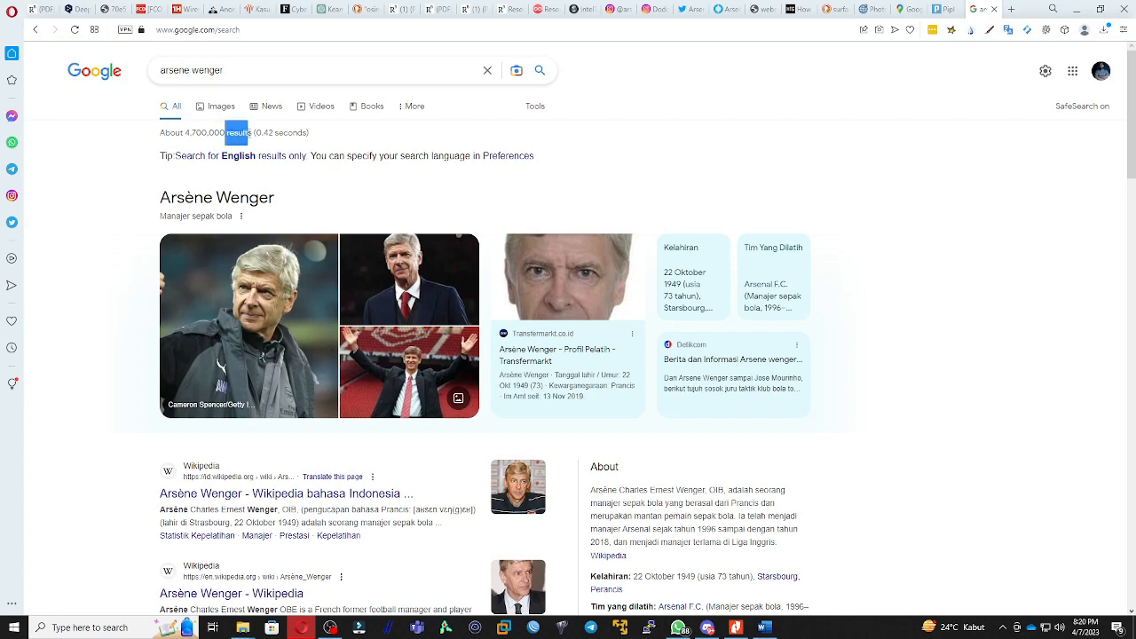
click(339, 137)
drag(187, 132, 222, 132)
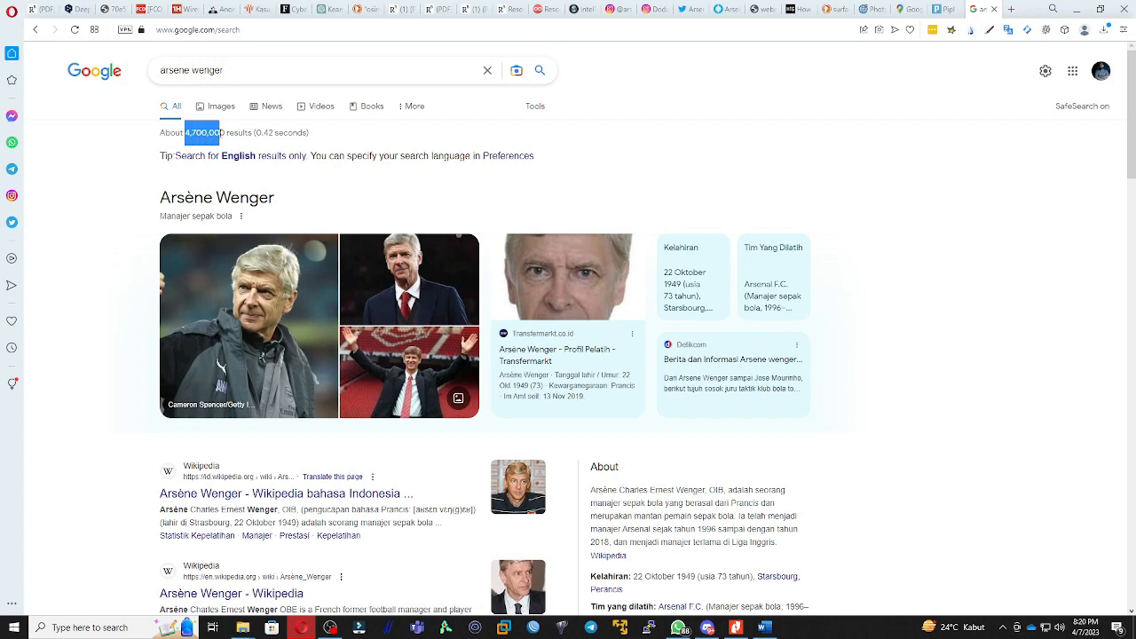
click(236, 132)
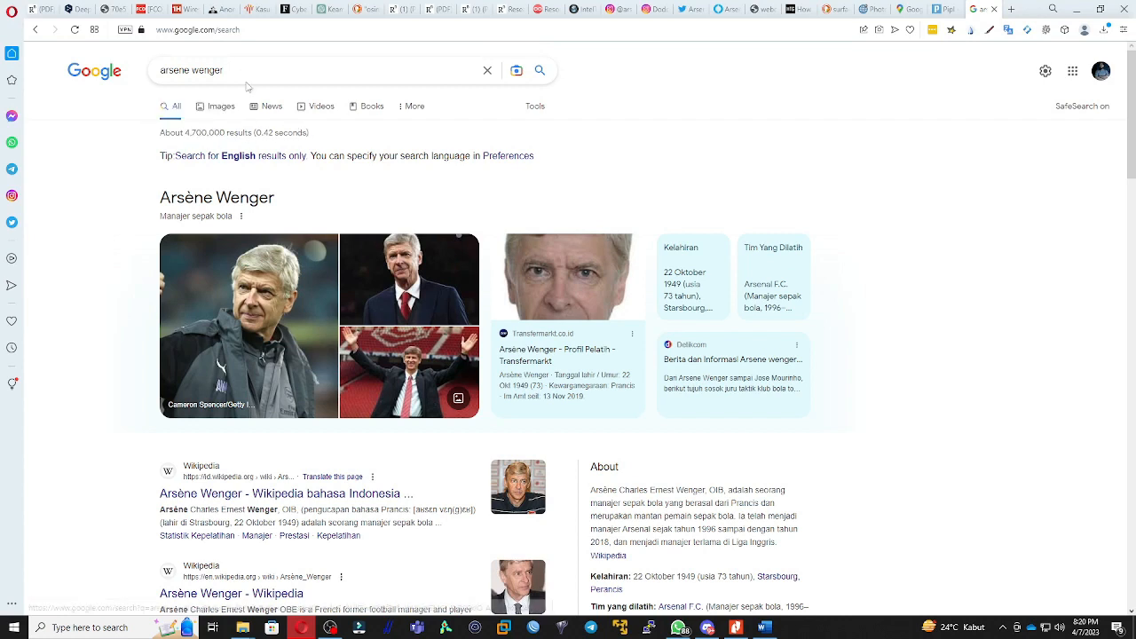
drag(238, 71, 134, 70)
click(85, 241)
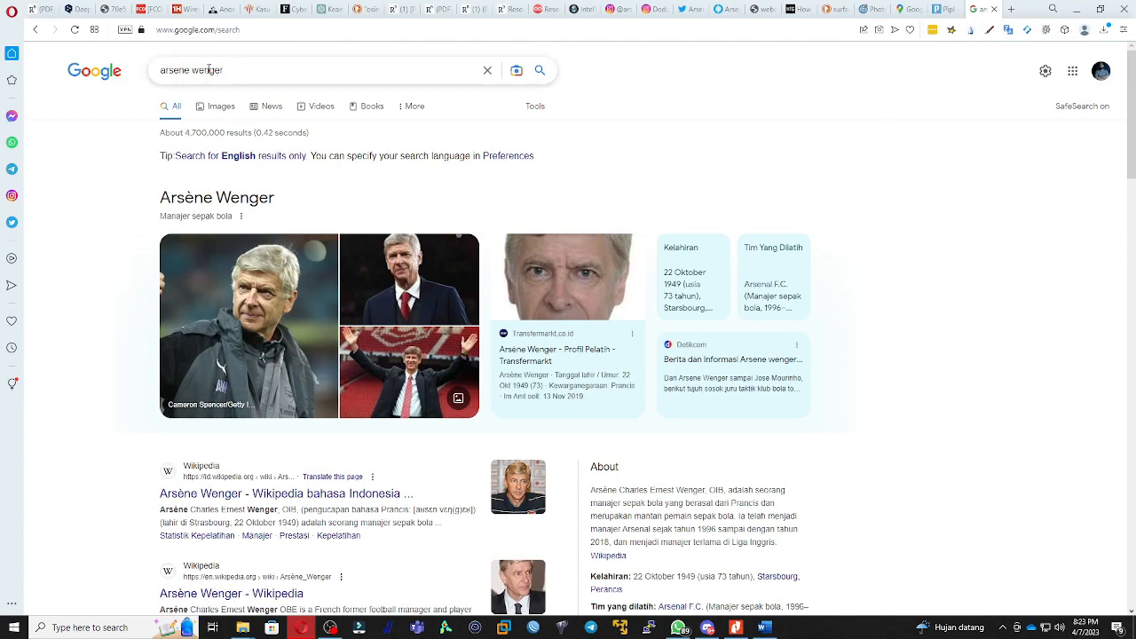
- Search for "intext:arsene wenger" by putting the intext: operator before the name, and check the result count
click(163, 69)
text(intel)
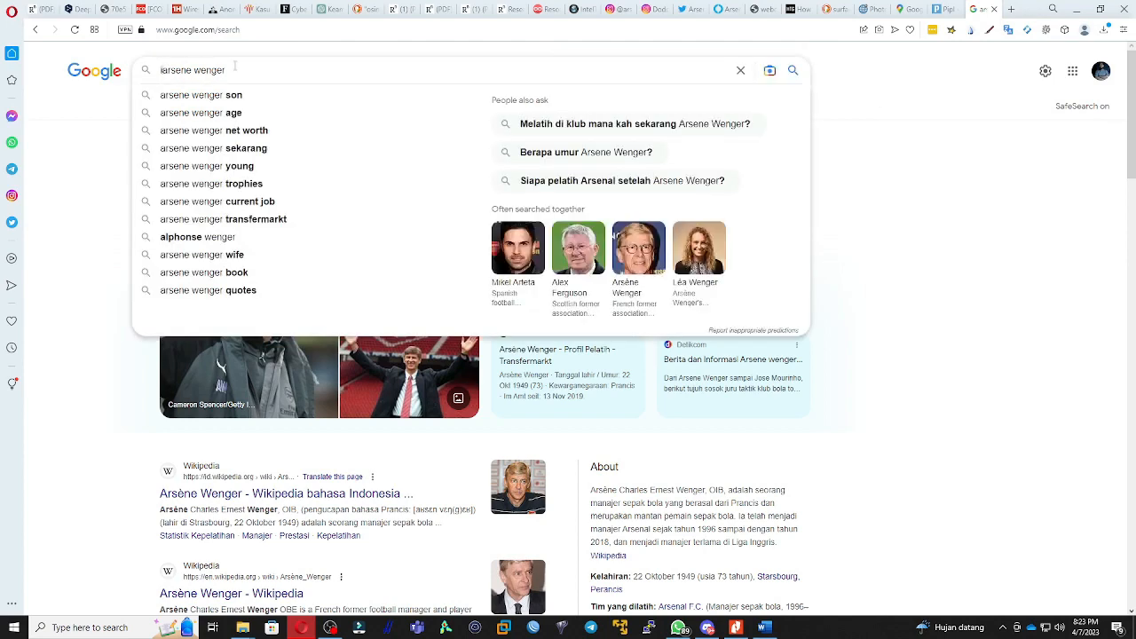
text(:)
key(Return)
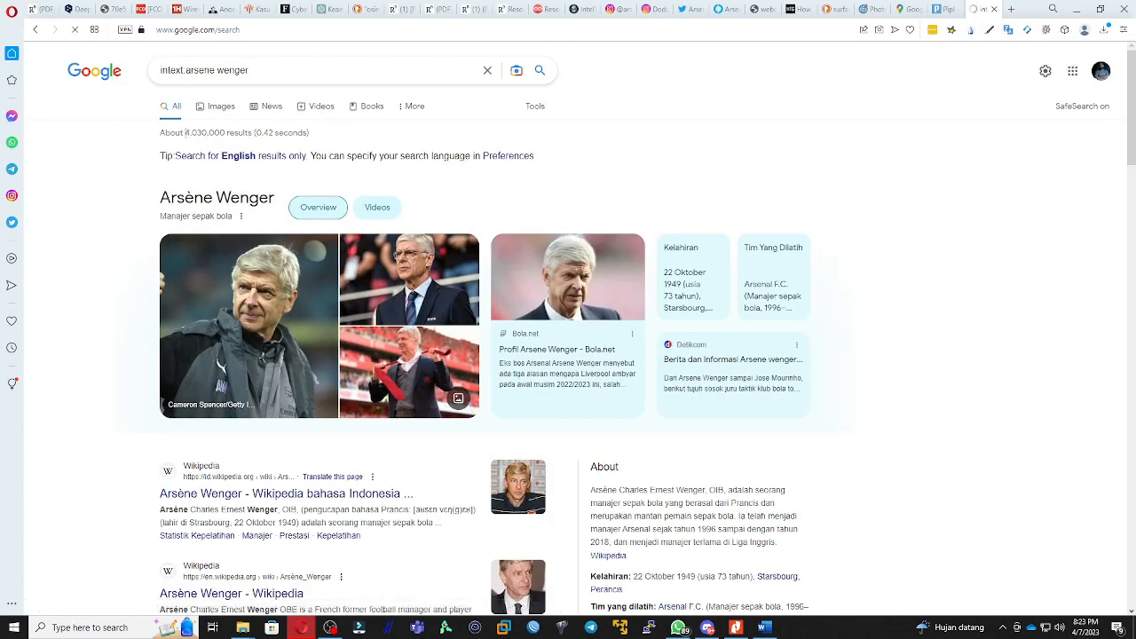
drag(185, 133, 212, 134)
click(242, 134)
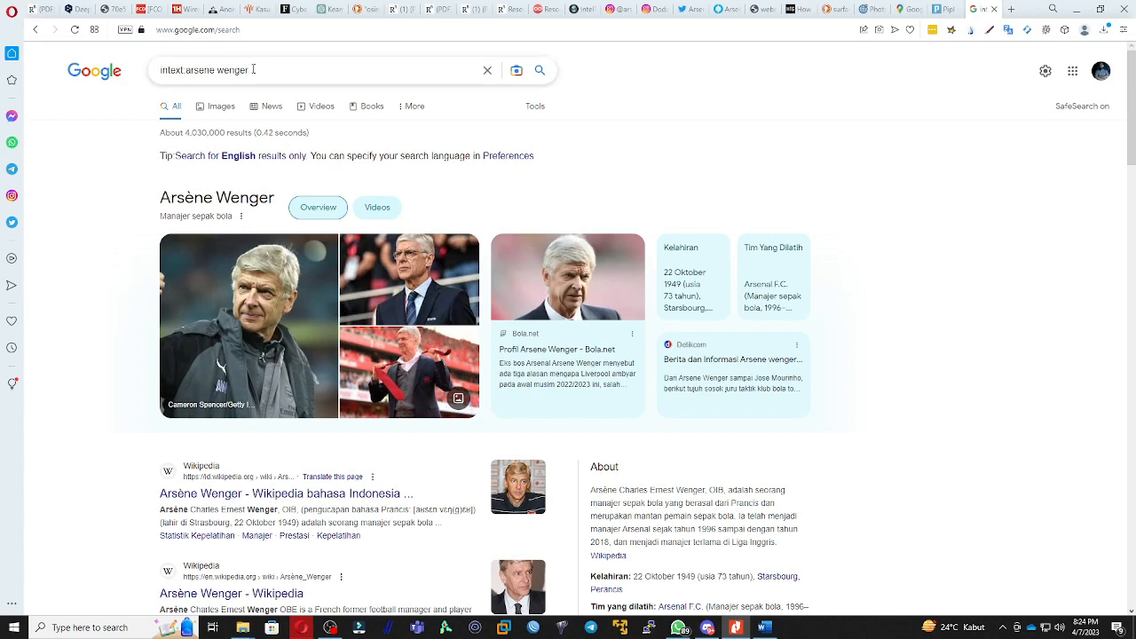
- Enclose the name in double quotes to search for the exact phrase with intext:"arsene wenger"
click(218, 70)
text(or)
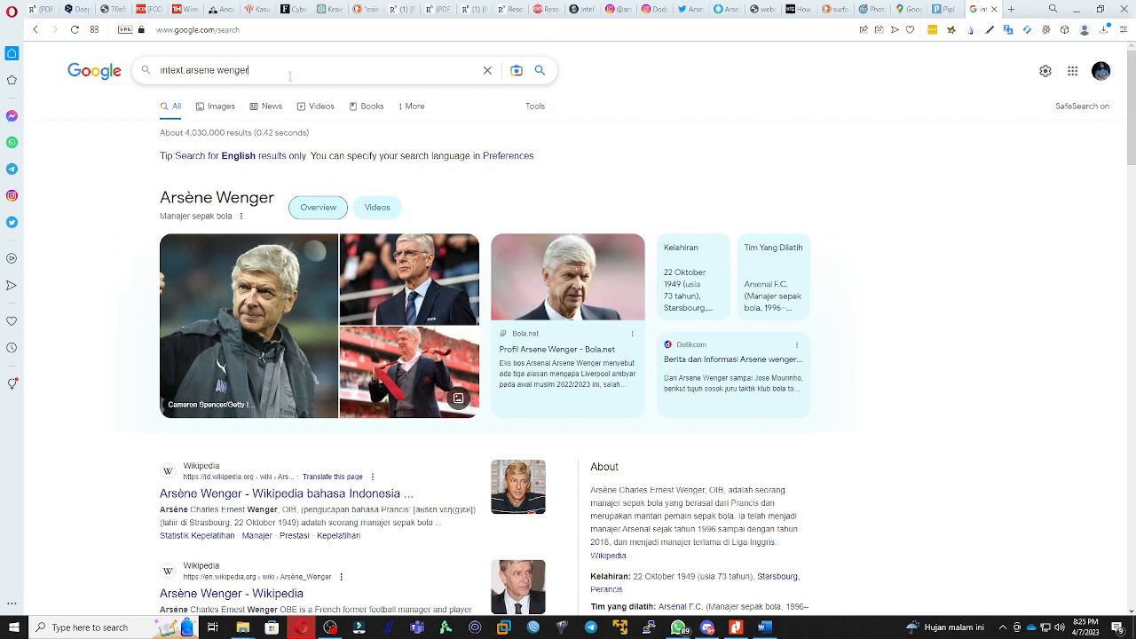
text(")
click(188, 70)
text(")
drag(189, 70, 252, 70)
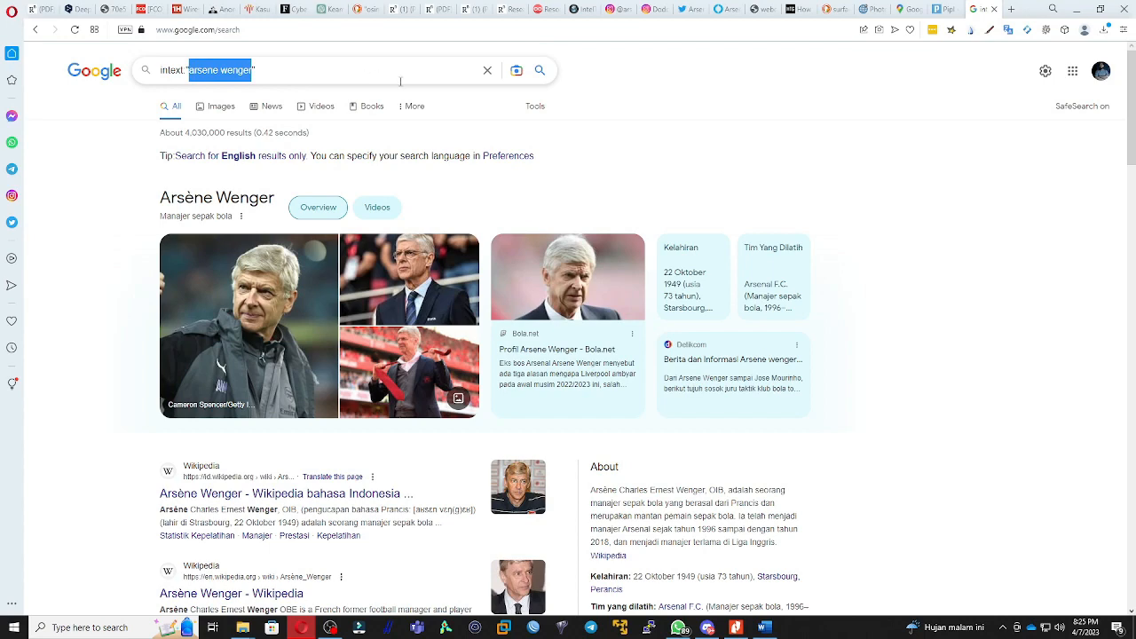
click(332, 76)
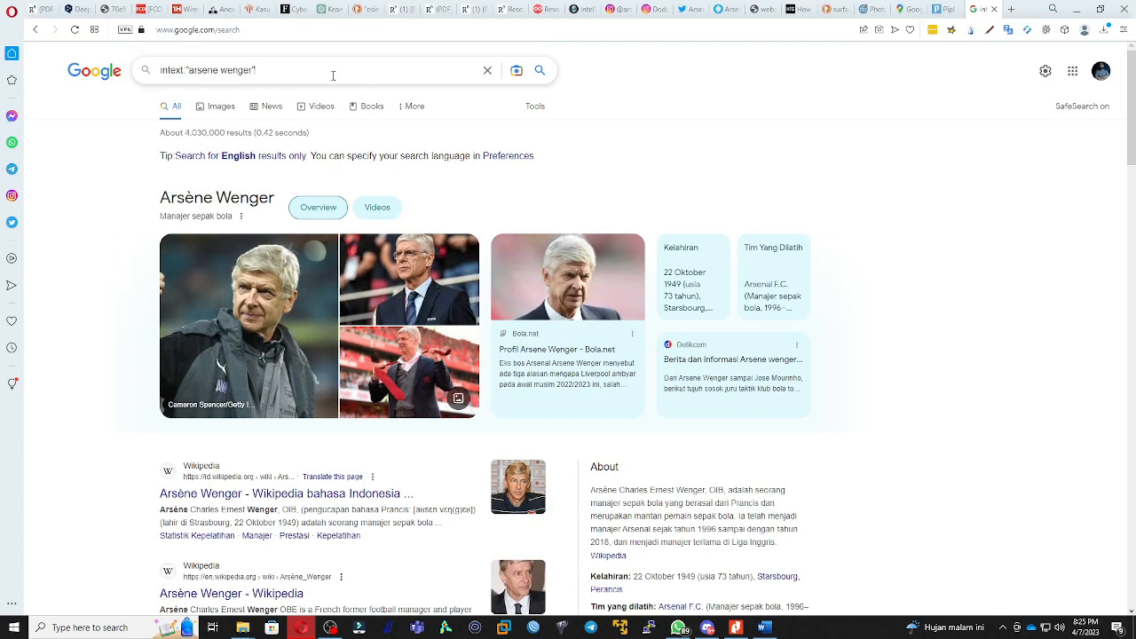
key(Return)
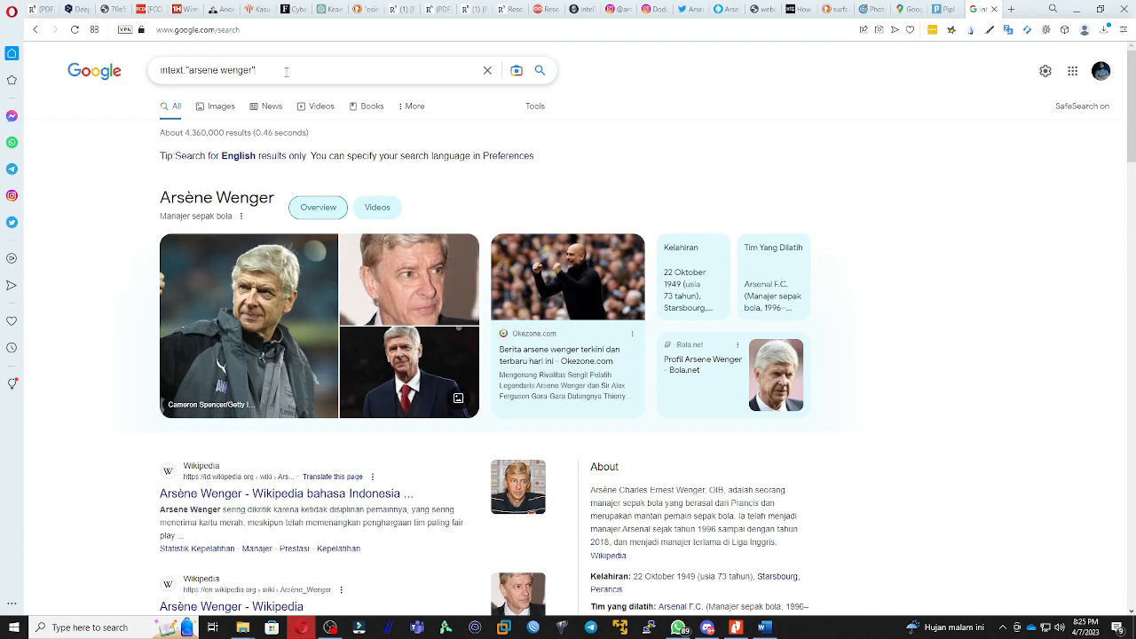
- Restrict the exact-phrase search to Indonesian domains by adding site:.id to the query, and check the result count
click(286, 72)
click(287, 72)
click(347, 74)
text(site)
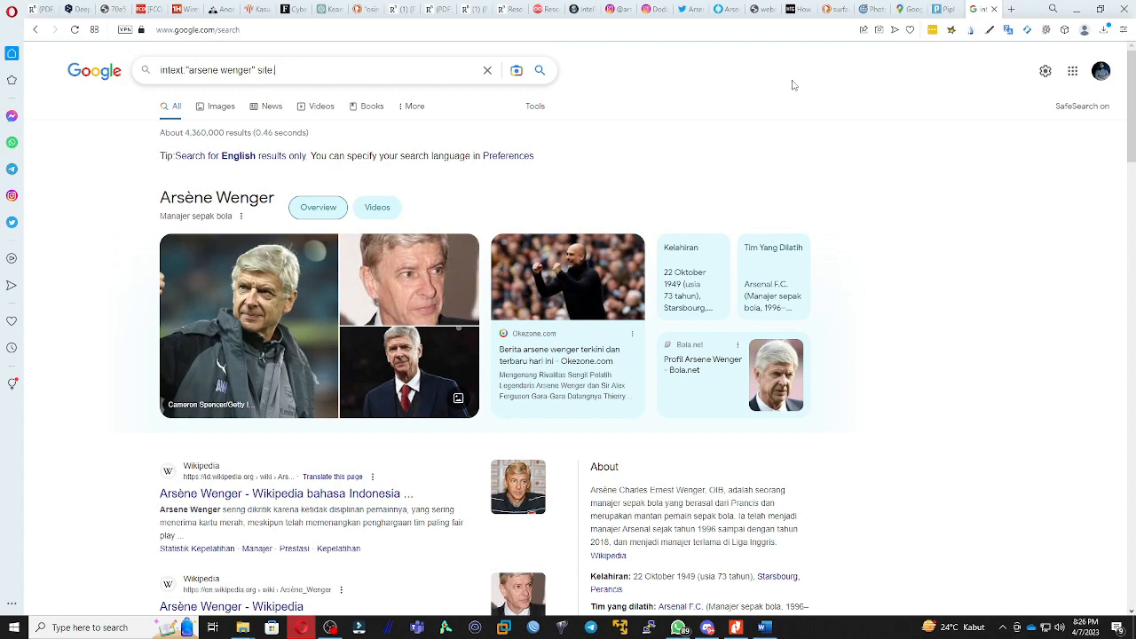
text(:.id)
key(Return)
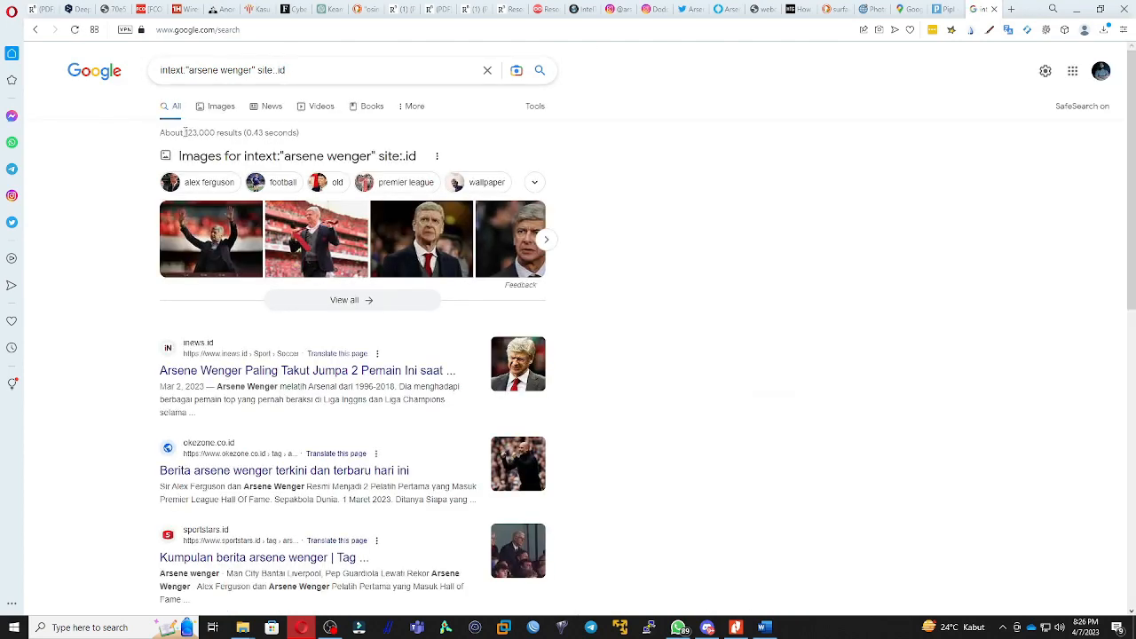
drag(184, 133, 236, 133)
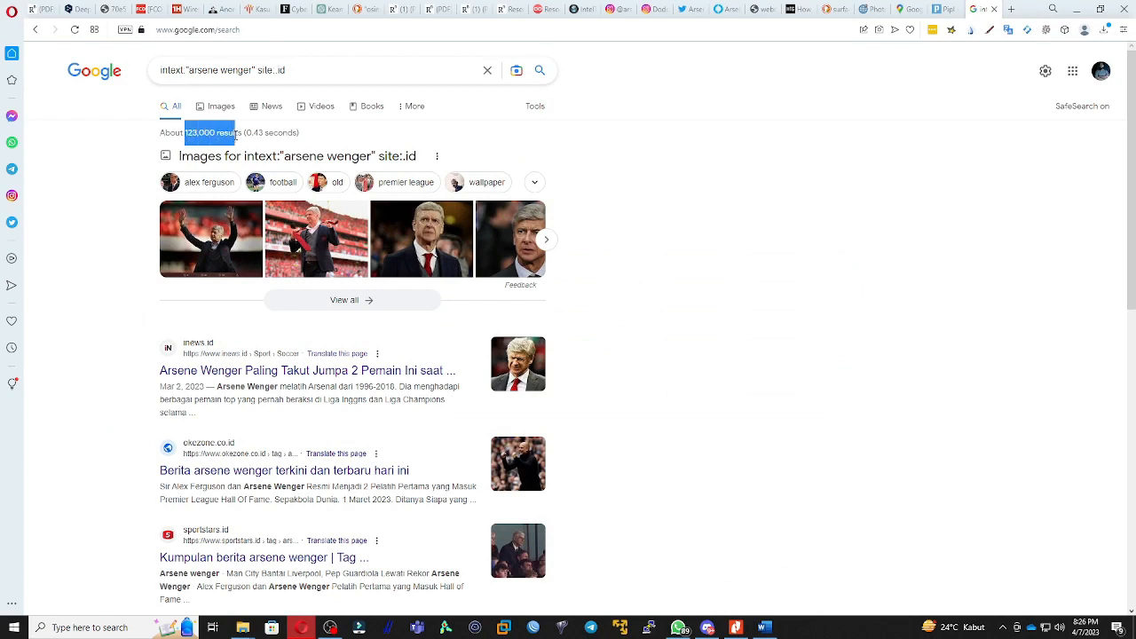
click(189, 135)
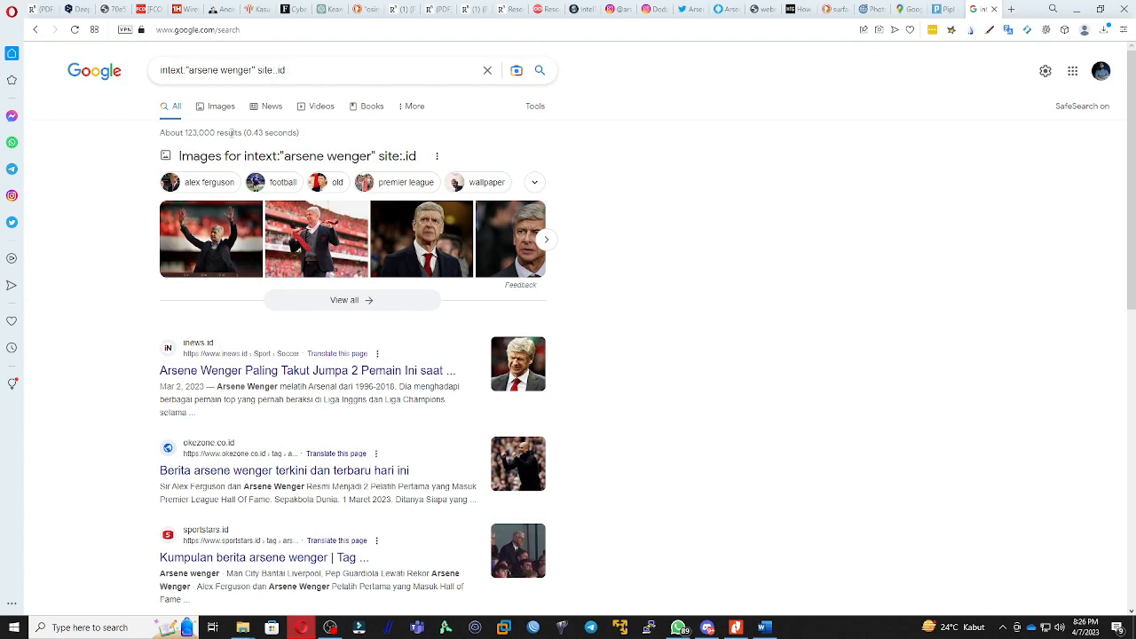
- Review the listed results and their source domains for the site:.id query
scroll(226, 133, down, 3)
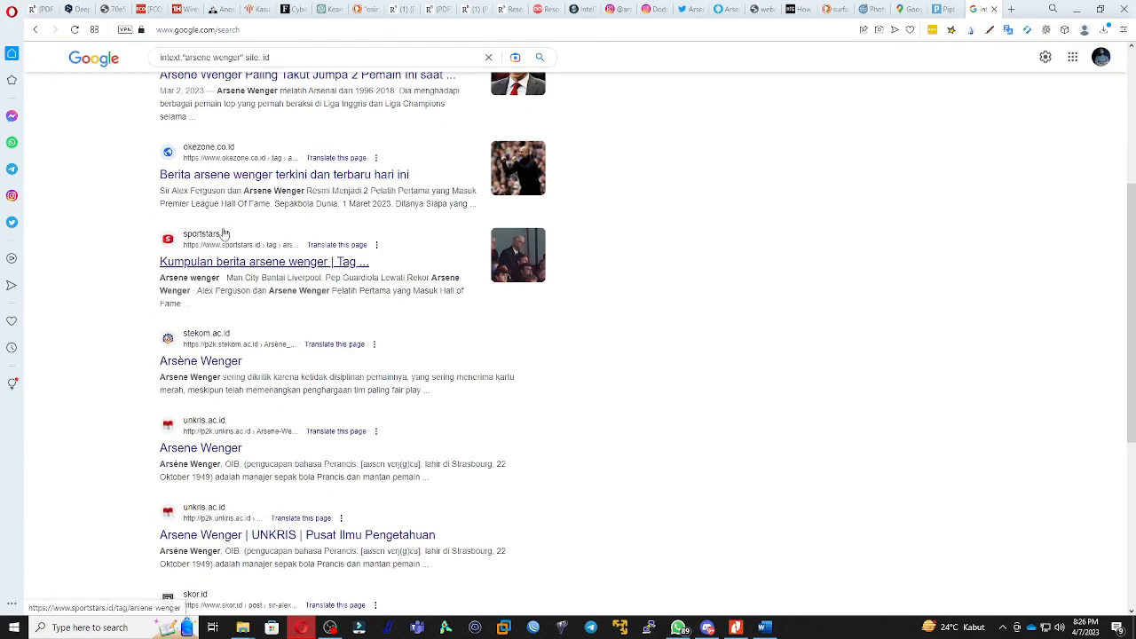
scroll(222, 238, down, 1)
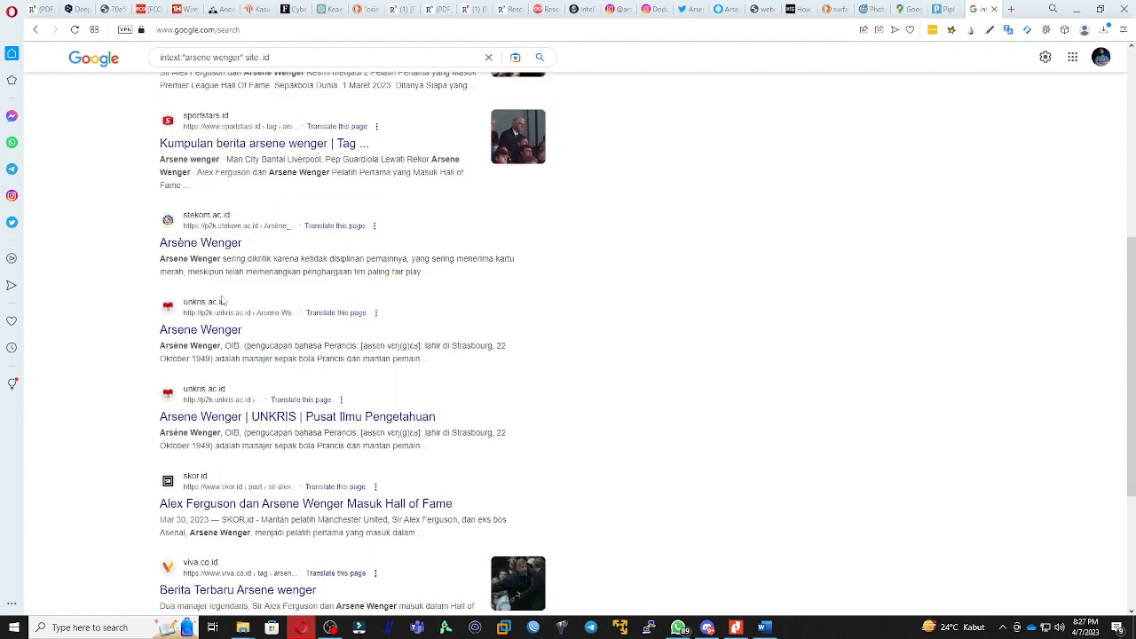
scroll(233, 315, down, 2)
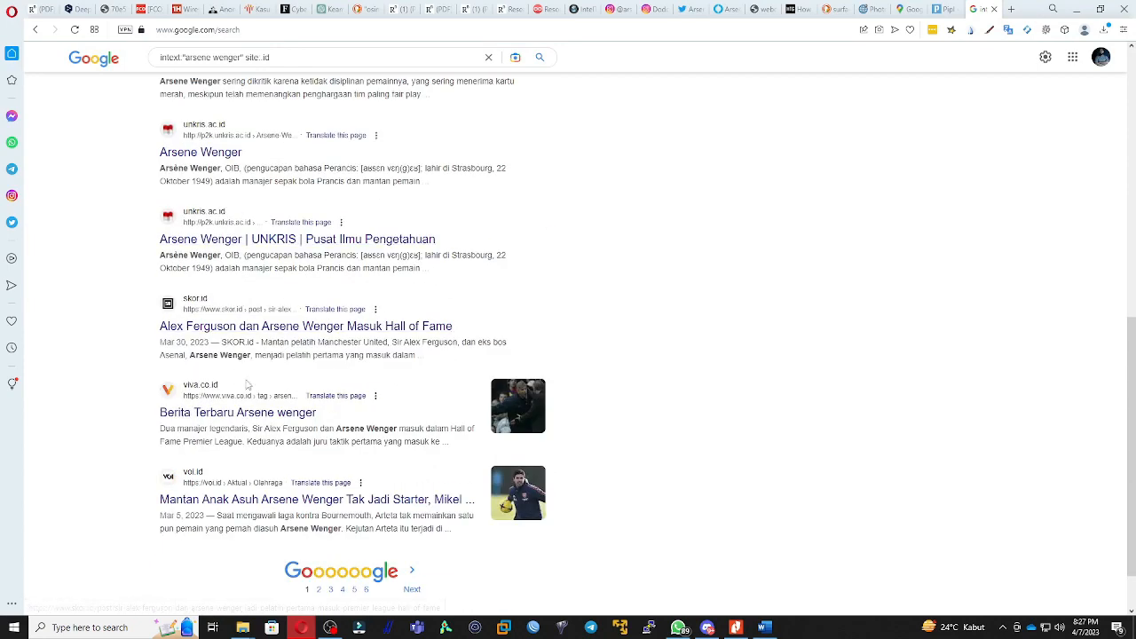
scroll(248, 384, down, 1)
drag(336, 362, 398, 362)
click(361, 364)
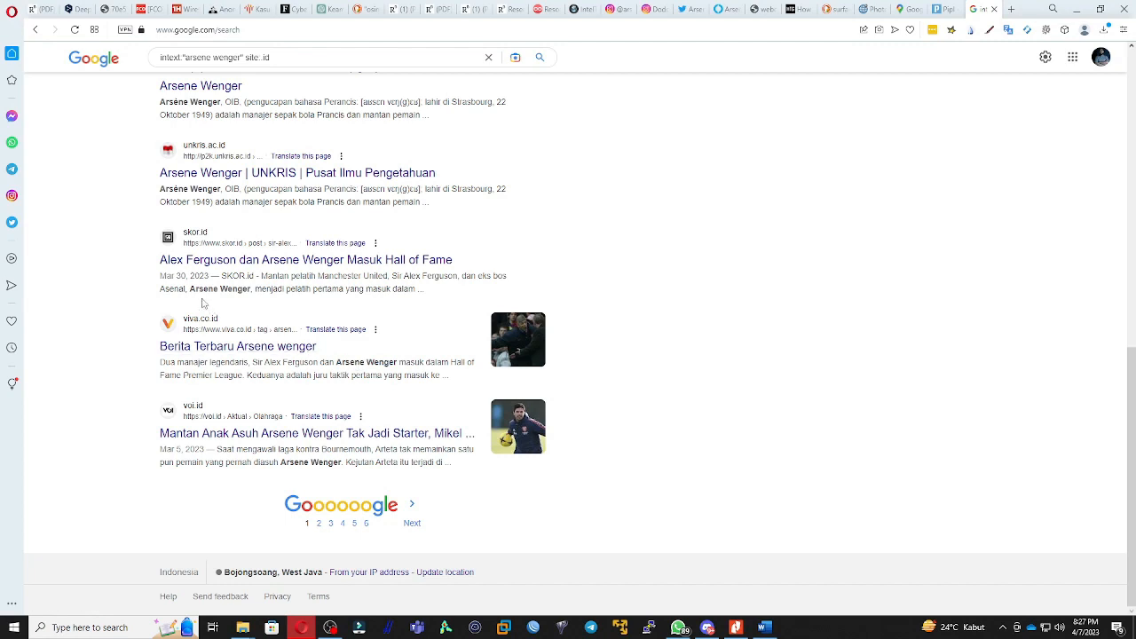
scroll(202, 304, up, 8)
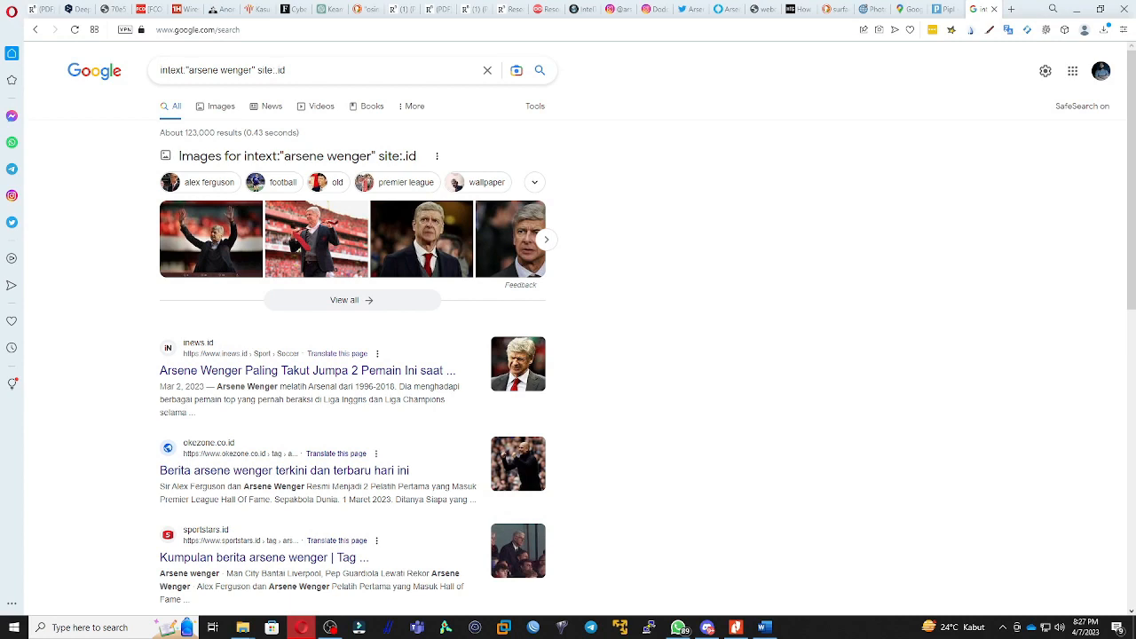
- Replace the site:.id filter with filetype:pdf, rerun the search and check the result count
click(322, 72)
key(BackSpace)
key(BackSpace)
key(BackSpace)
key(BackSpace)
key(BackSpace)
key(BackSpace)
key(BackSpace)
key(BackSpace)
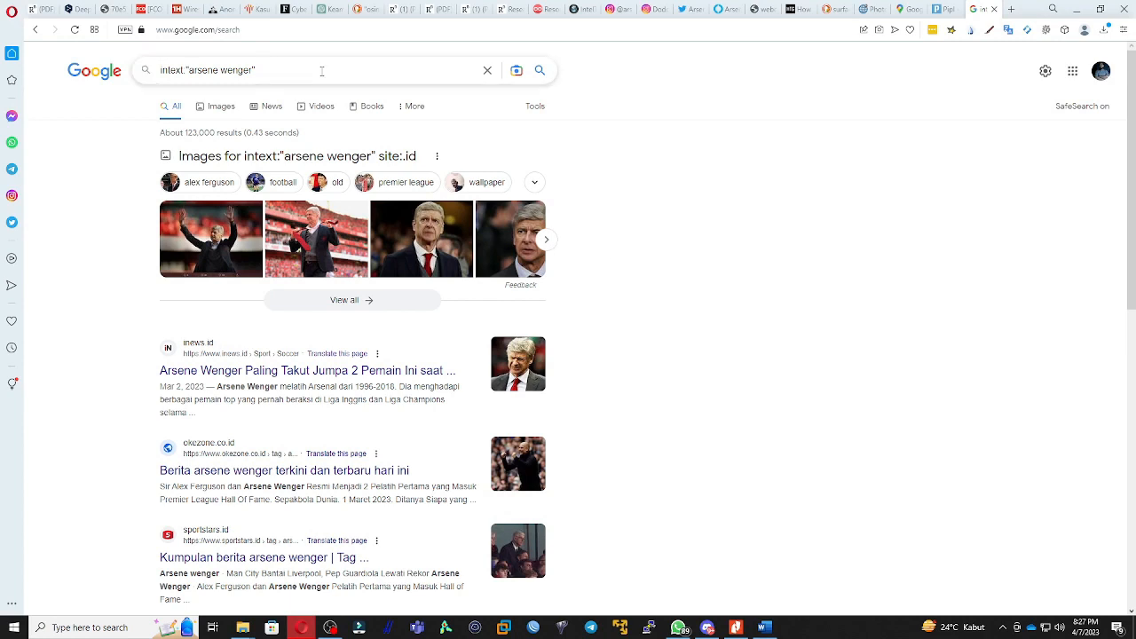
text(filetype)
text(:pdf)
key(Return)
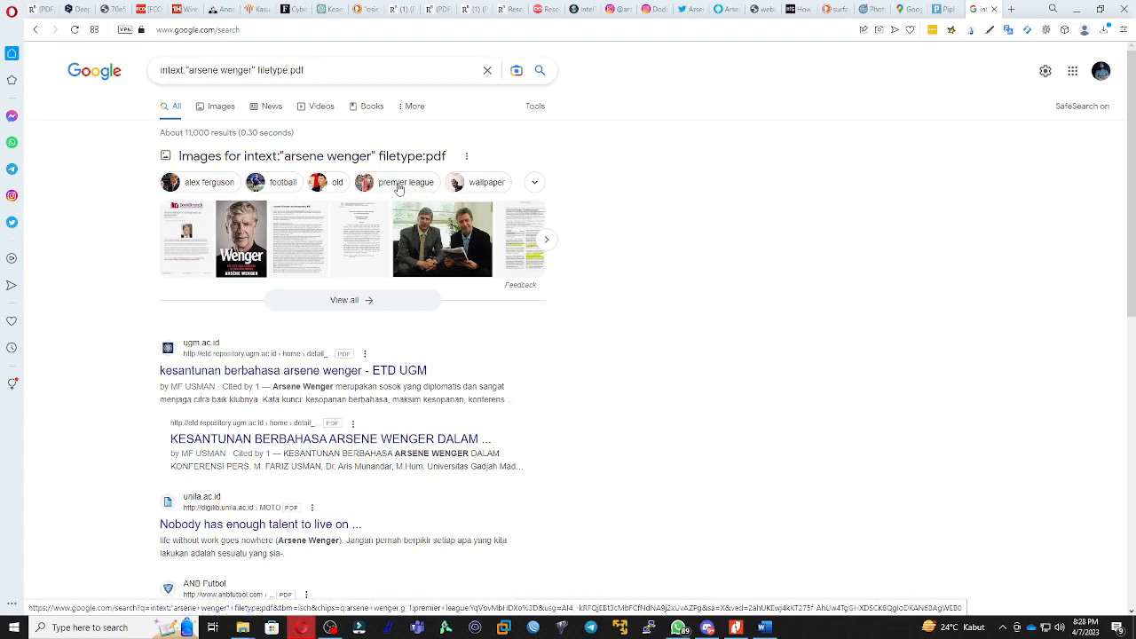
drag(184, 132, 238, 133)
click(264, 137)
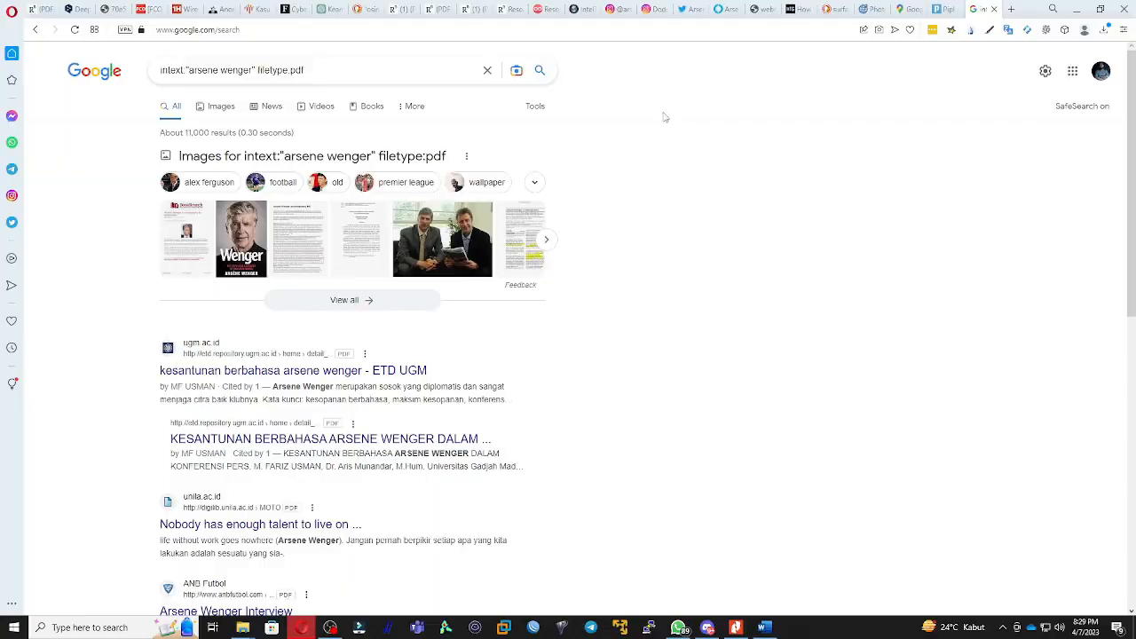
- Search for "cheatsheet google dork" and open the GoogleDorking.md gist on GitHub
triple_click(300, 68)
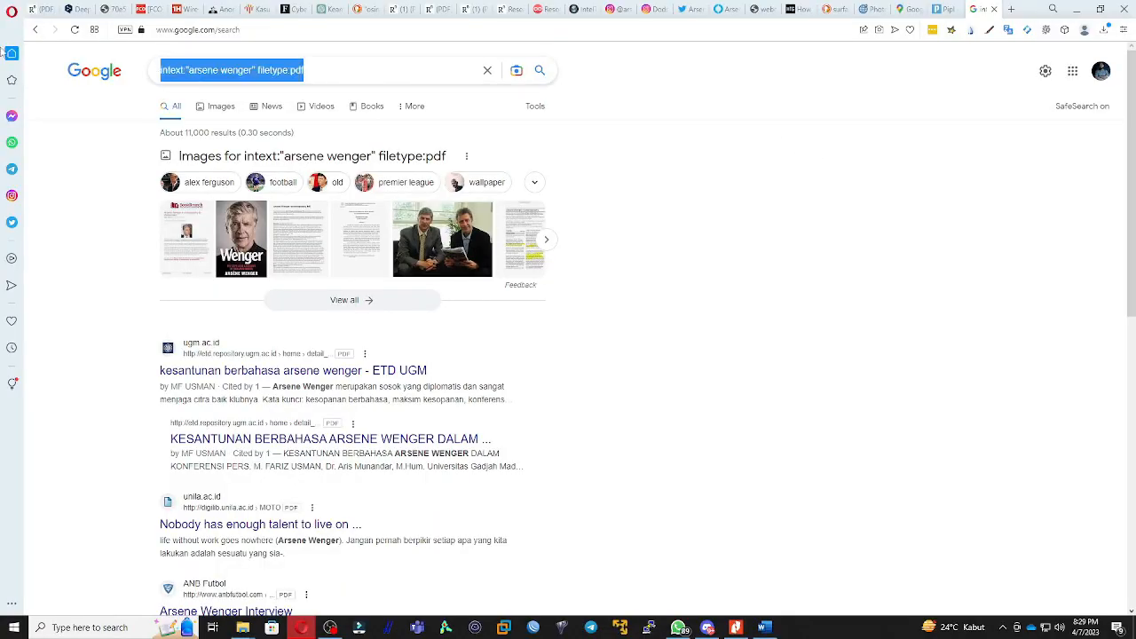
text(cheatshe)
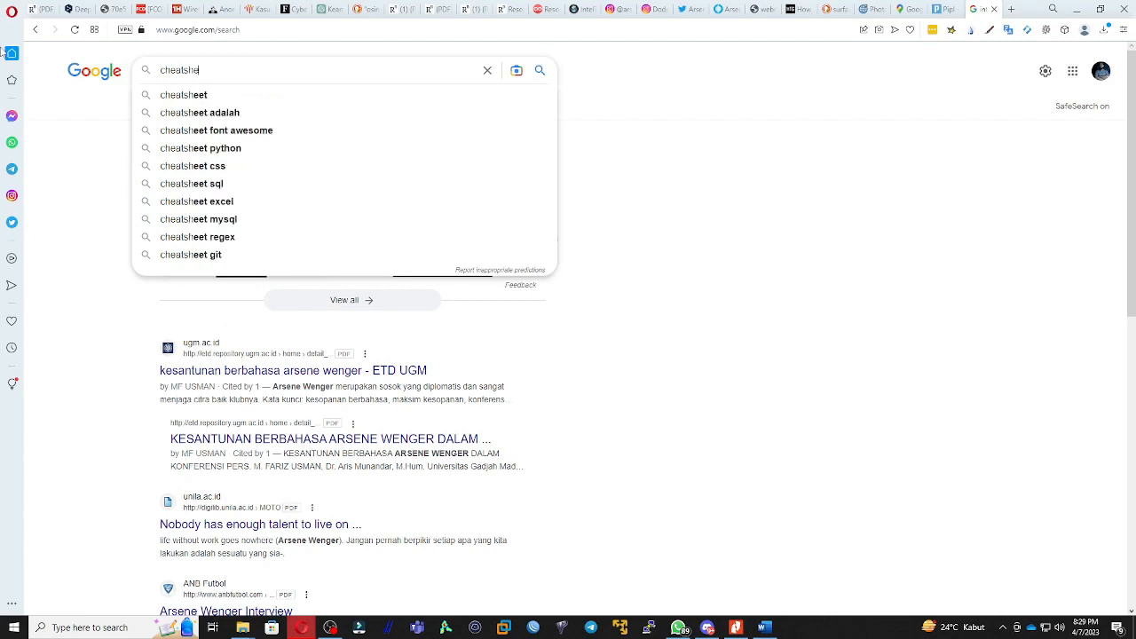
text(et goog)
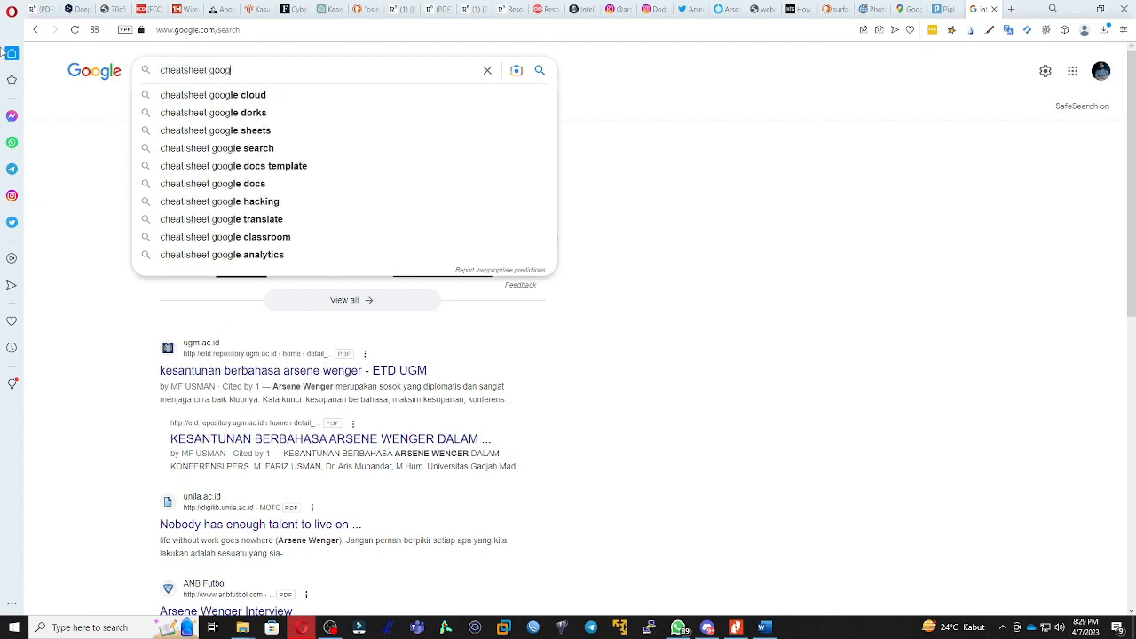
text(le dork)
key(Return)
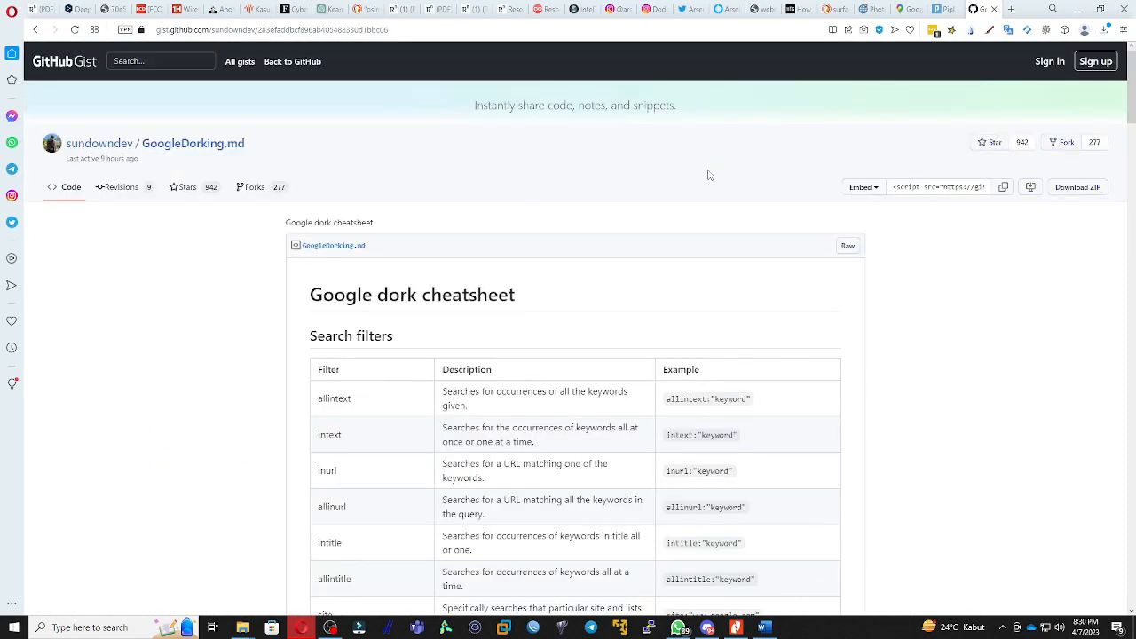
- Examine the cheatsheet's search filters table, including the allintext, inurl, allinurl and site operators with their descriptions and examples
scroll(709, 176, down, 1)
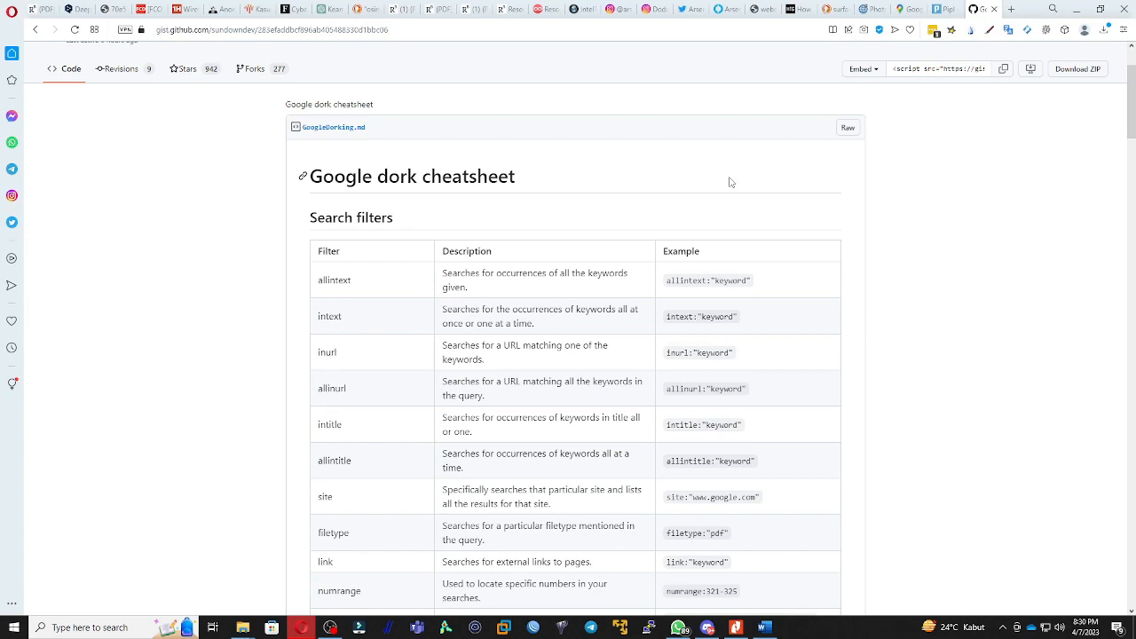
scroll(730, 182, down, 1)
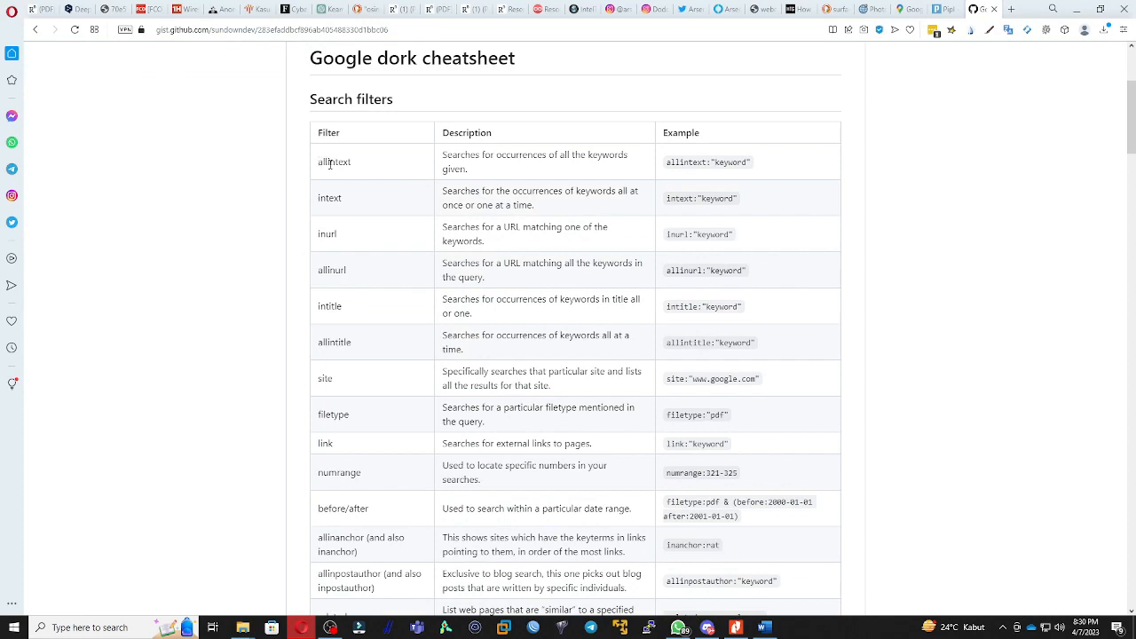
drag(328, 164, 339, 165)
click(333, 189)
scroll(427, 211, down, 1)
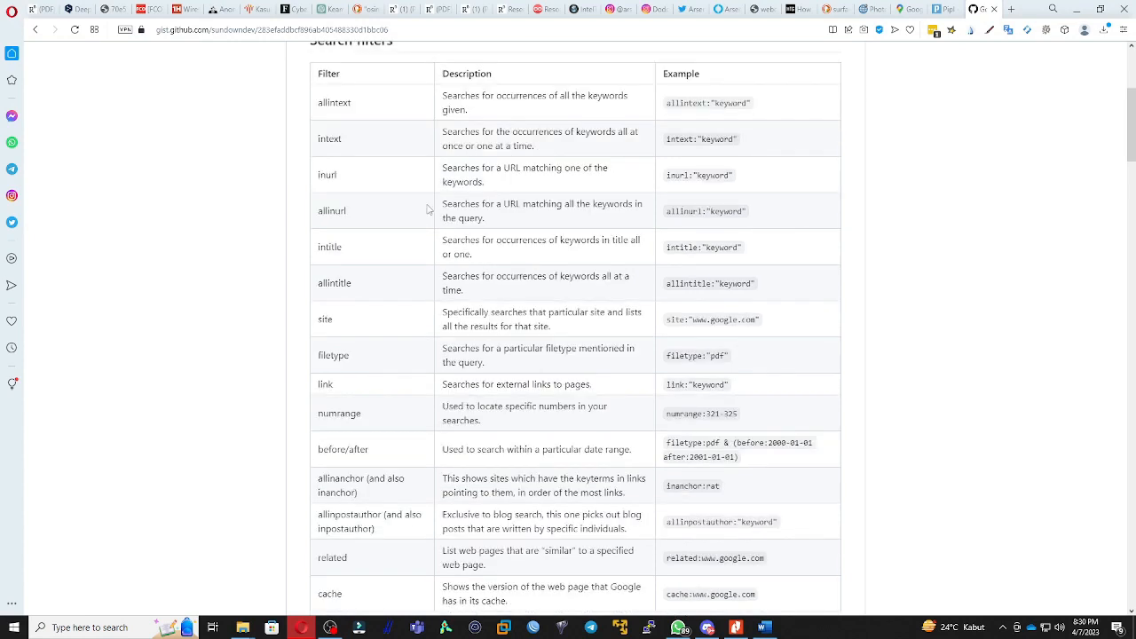
drag(318, 175, 340, 180)
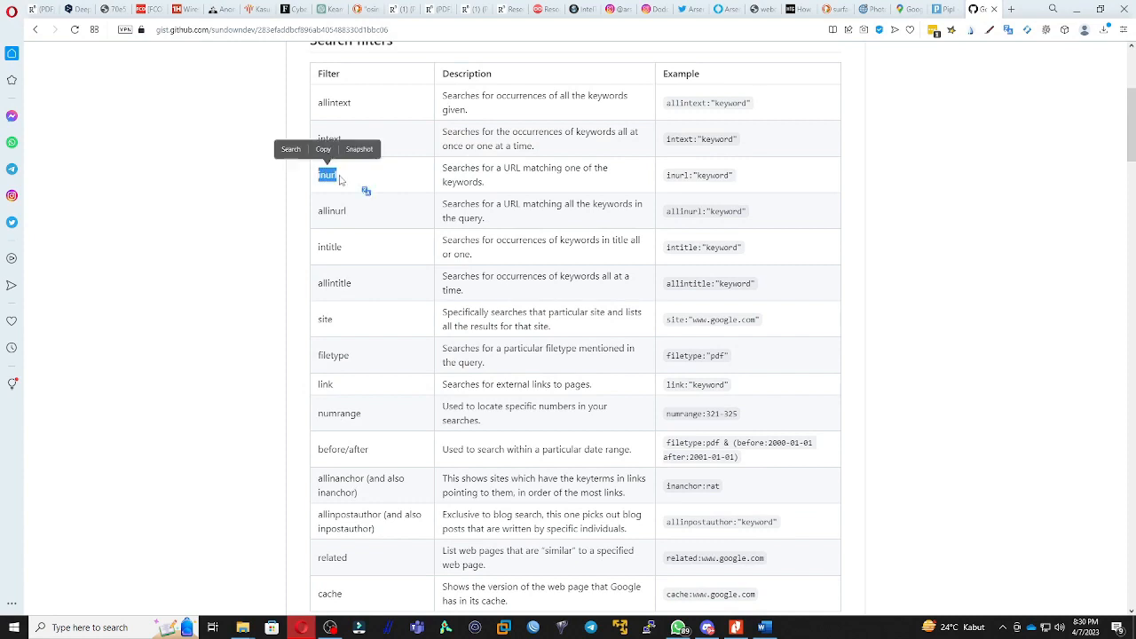
click(334, 211)
scroll(357, 215, down, 1)
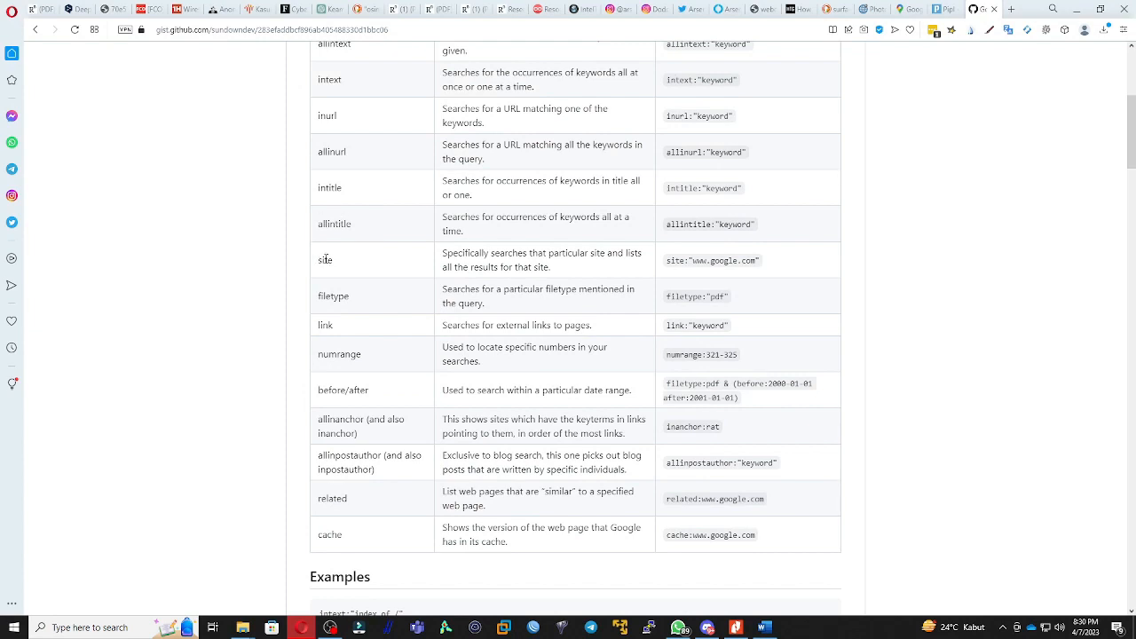
double_click(325, 259)
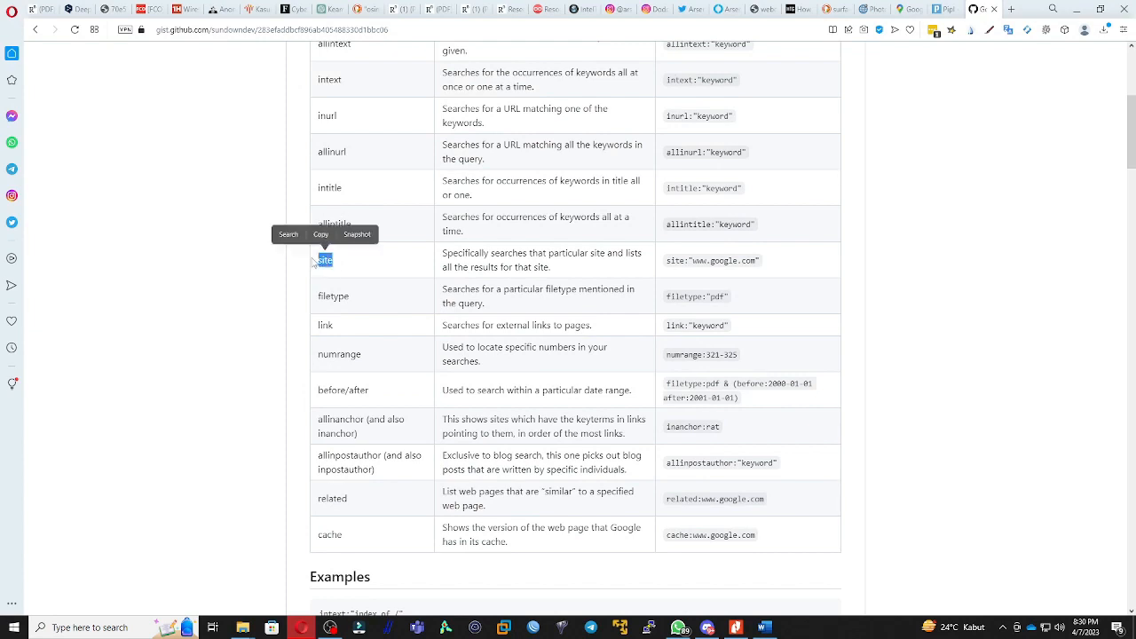
click(340, 121)
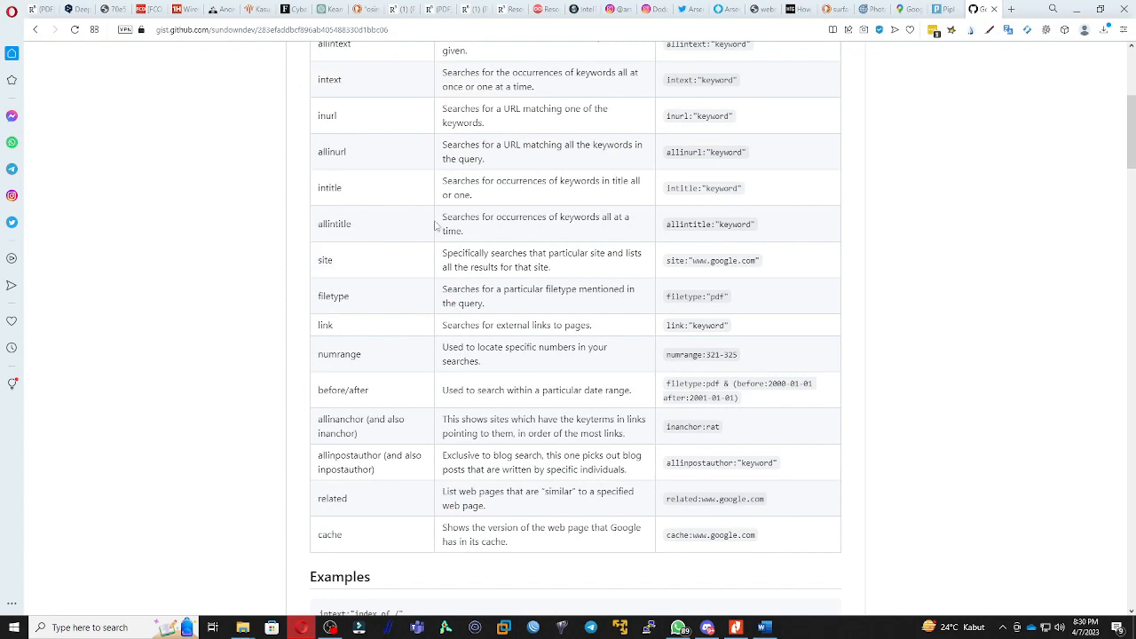
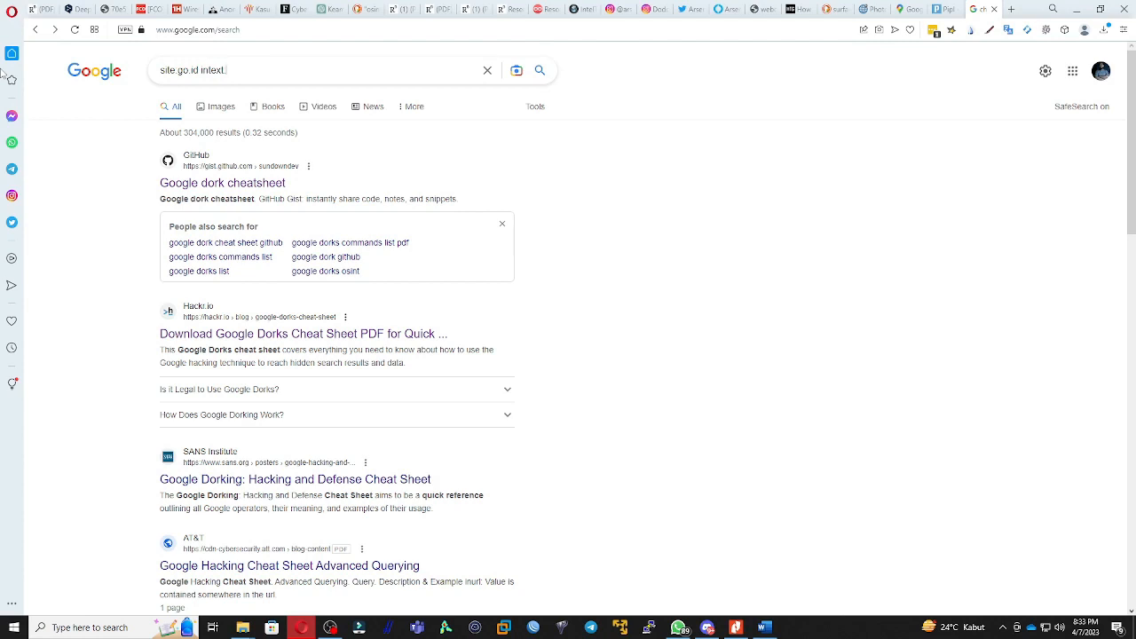
- Complete the Google query restricted to site:go.id with intext:password filetype:xls
text(password filetype:xls)
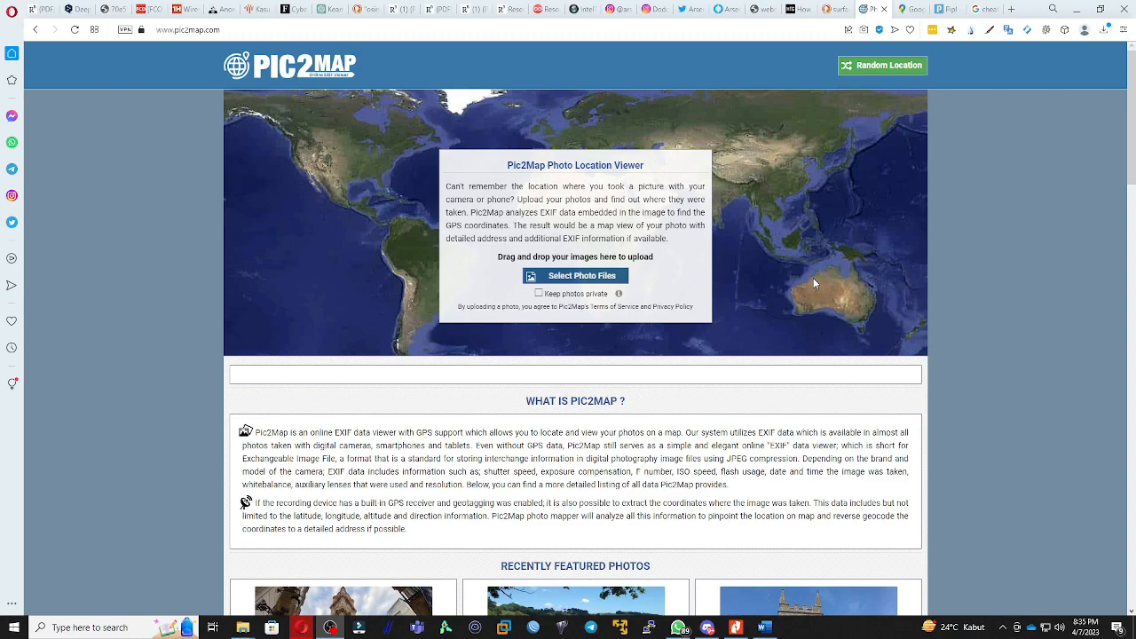
- On Pic2Map, open the featured England, United Kingdom photo with the green lawn and examine its map, camera, date and GPS data
scroll(841, 260, down, 5)
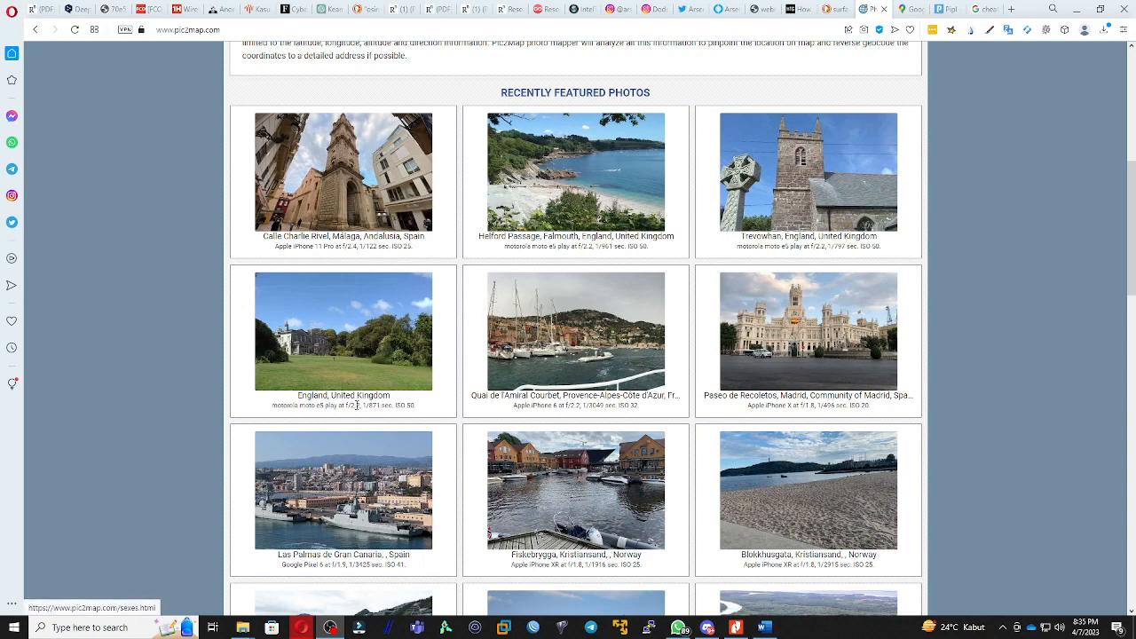
click(351, 331)
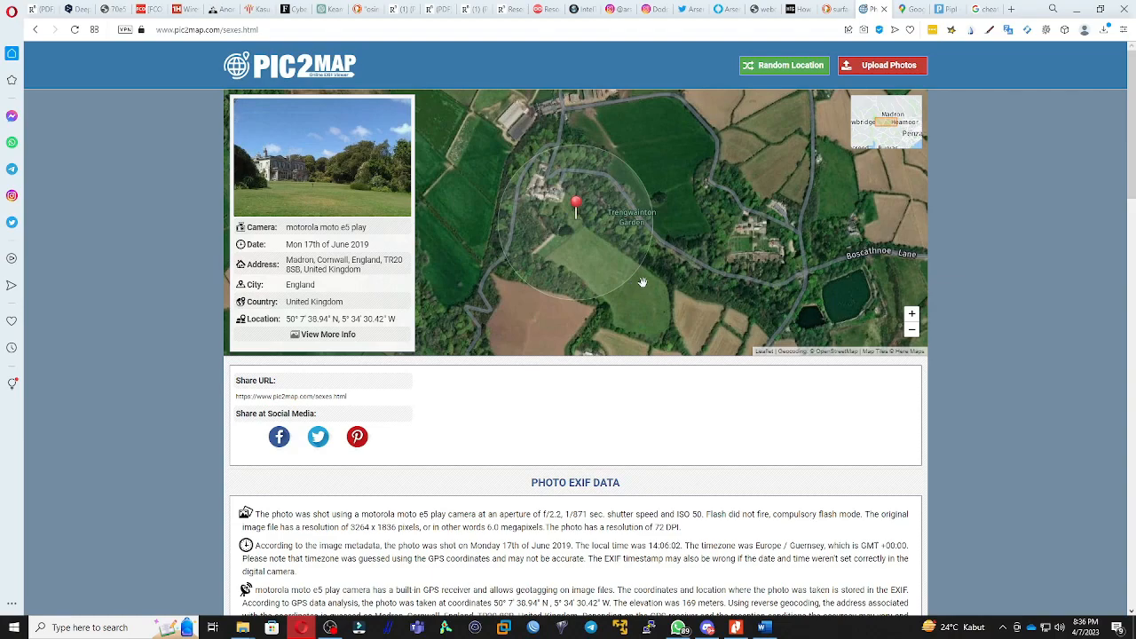
scroll(640, 284, down, 3)
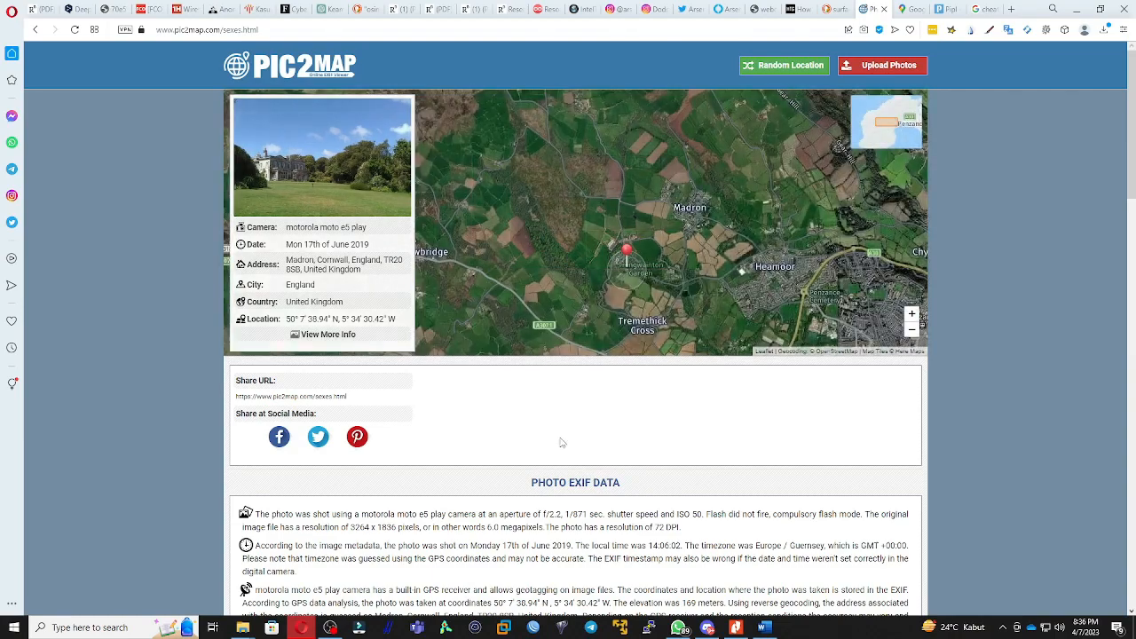
scroll(568, 440, down, 4)
scroll(568, 439, down, 3)
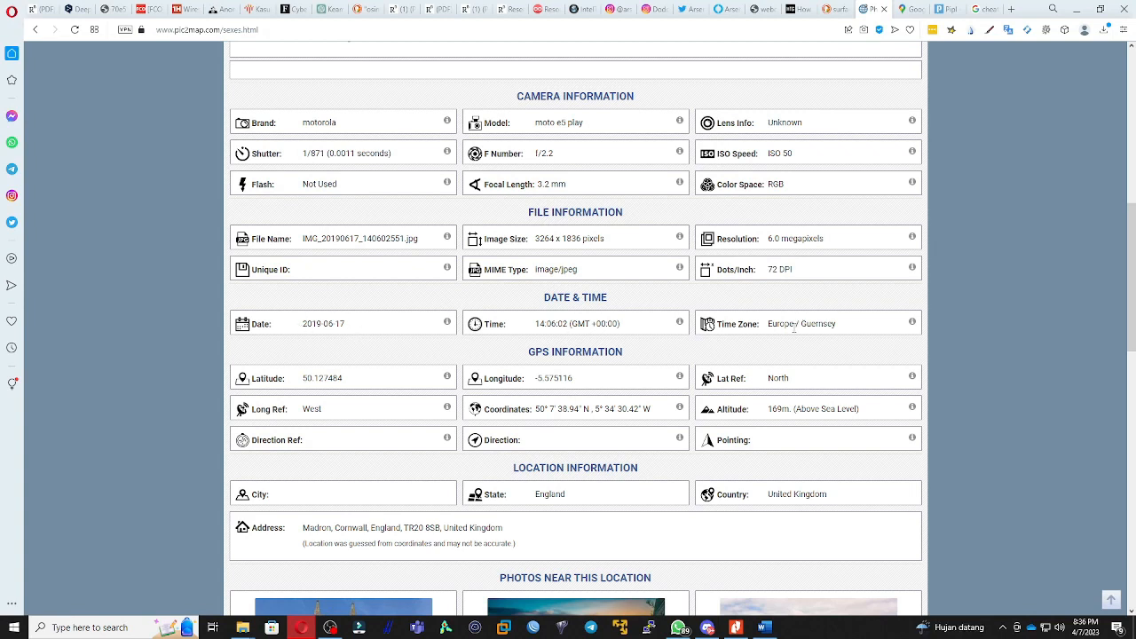
scroll(783, 324, down, 1)
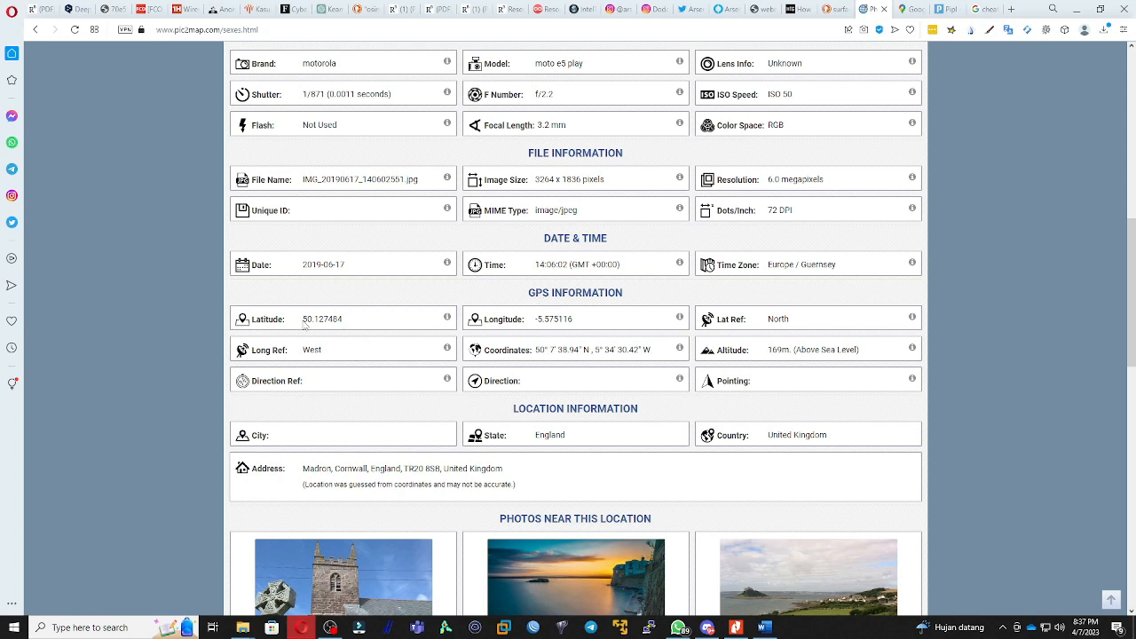
- Copy the photo's latitude and longitude values from its GPS information
drag(304, 319, 581, 322)
right_click(539, 317)
click(573, 362)
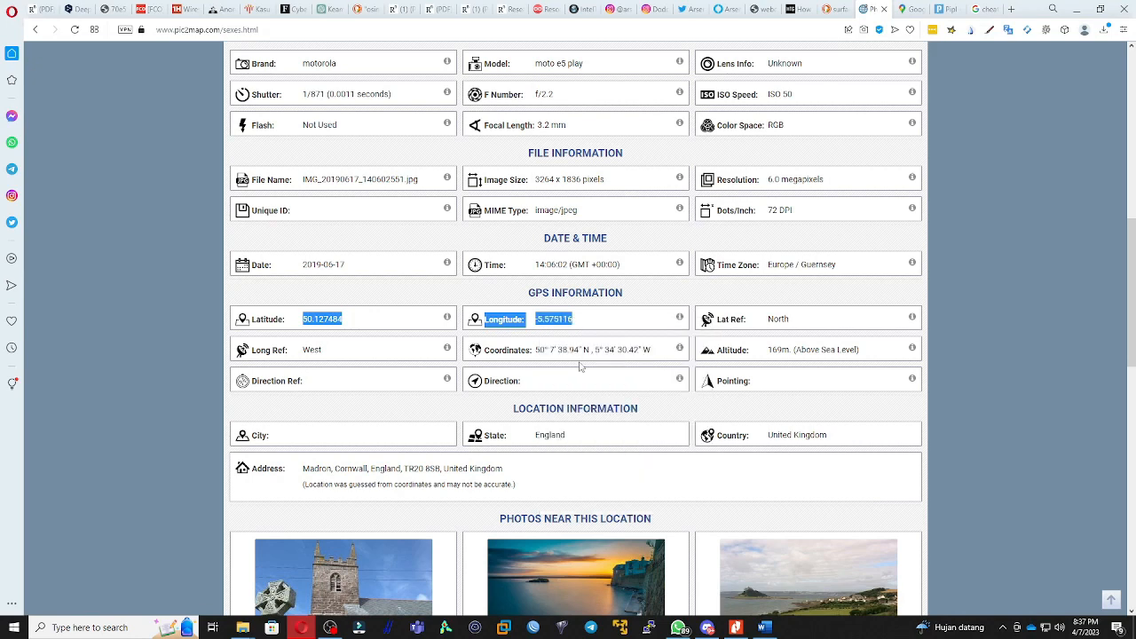
- Switch to Google Maps and search for the copied coordinates, reduced to 50.127484 -5.575116
click(910, 9)
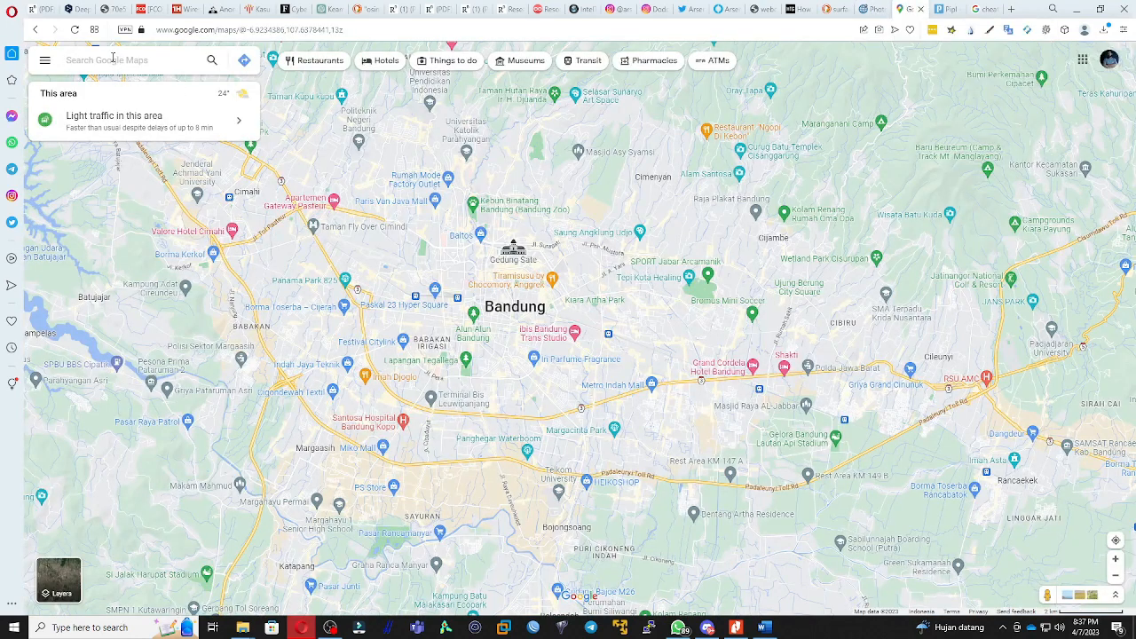
click(113, 59)
key(ctrl+v)
drag(111, 59, 156, 60)
key(BackSpace)
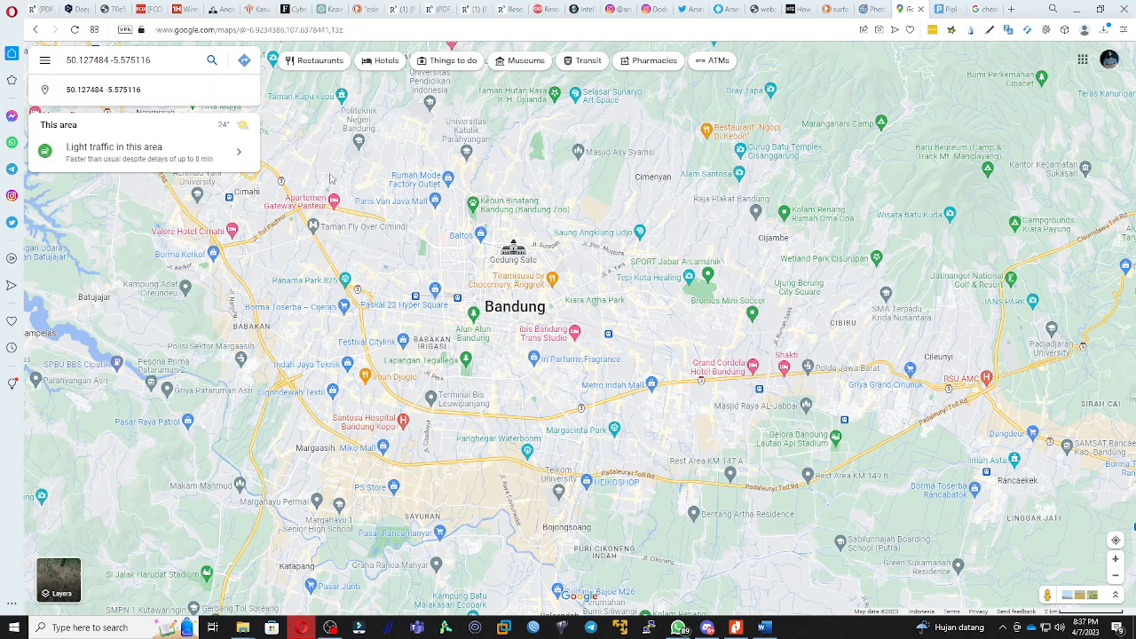
key(Return)
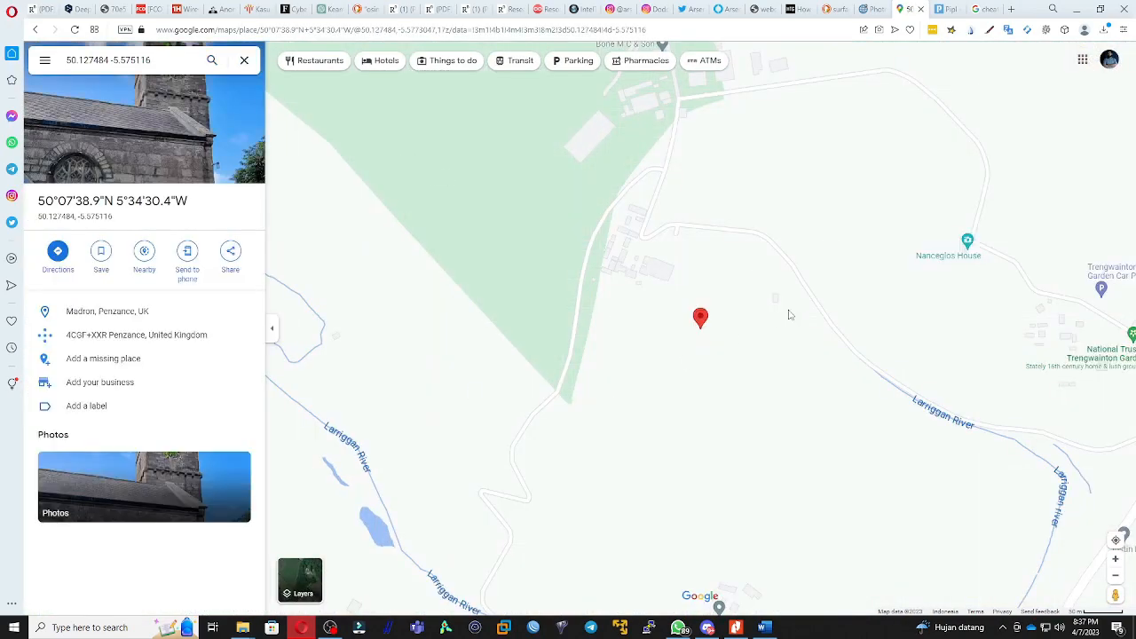
- Examine where the coordinate pin lies relative to Penzance and the wider Cornwall coast
scroll(711, 319, down, 3)
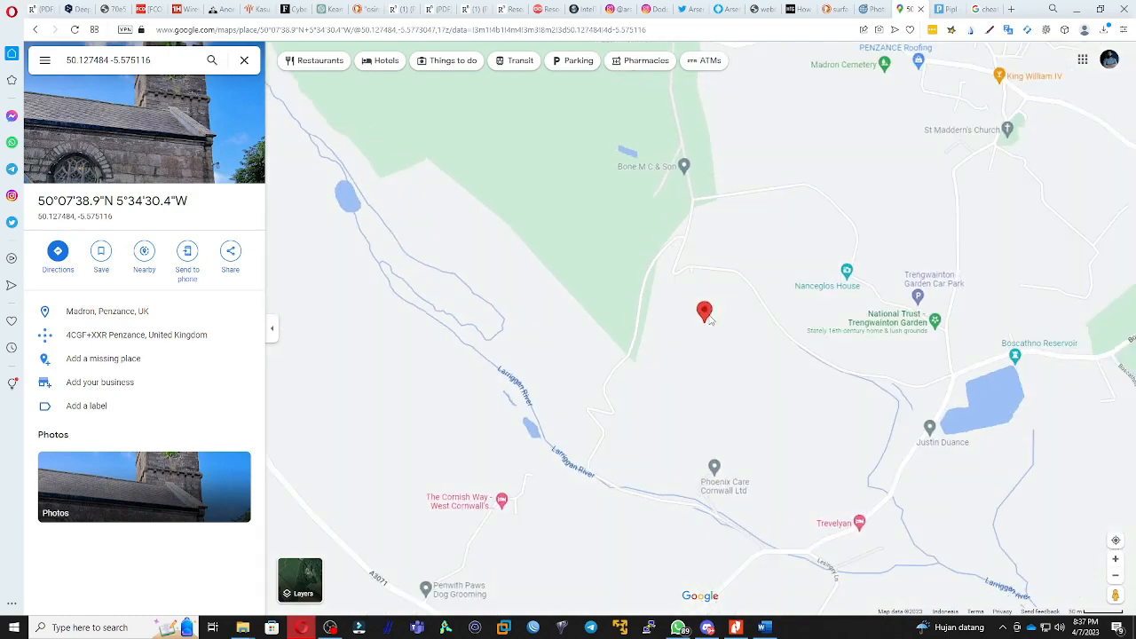
scroll(710, 322, down, 5)
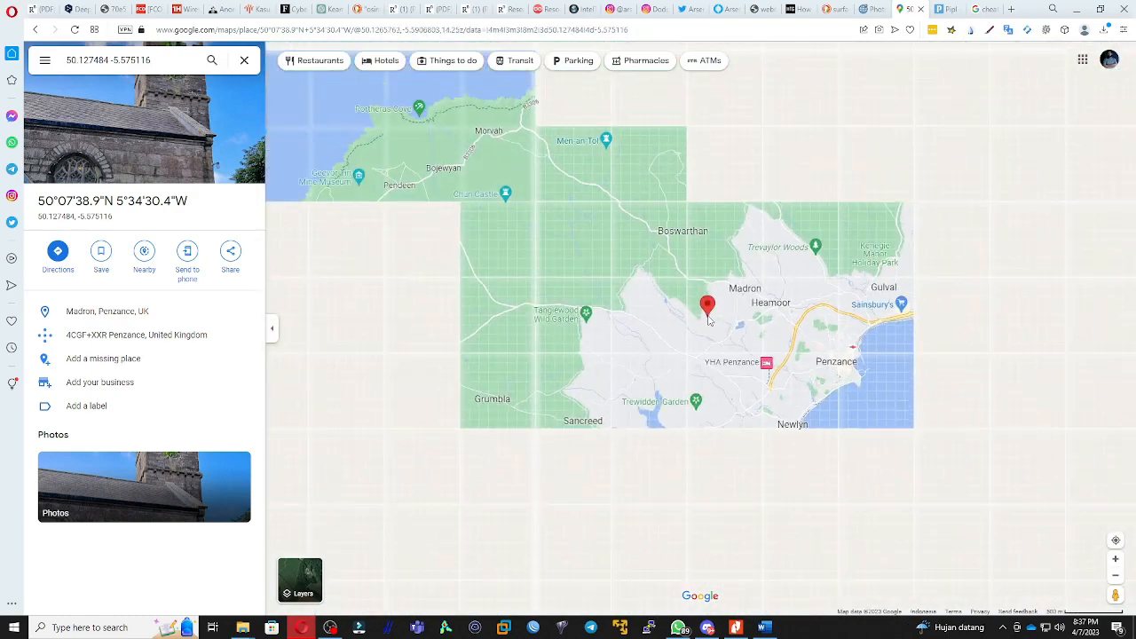
scroll(708, 322, down, 2)
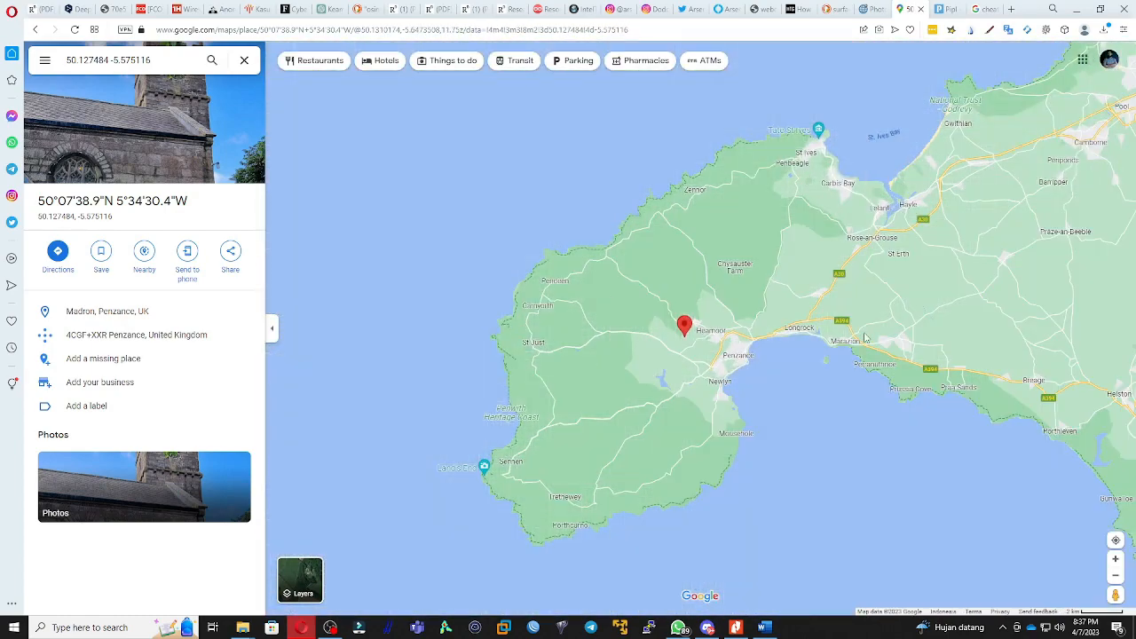
scroll(733, 340, down, 3)
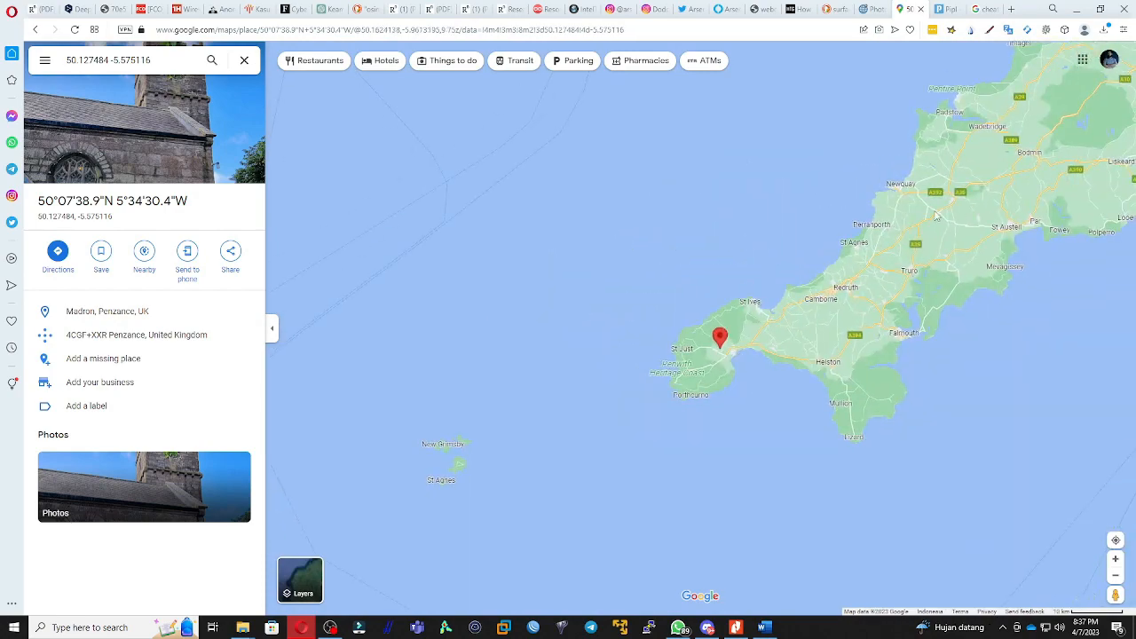
scroll(503, 378, down, 2)
scroll(502, 378, up, 2)
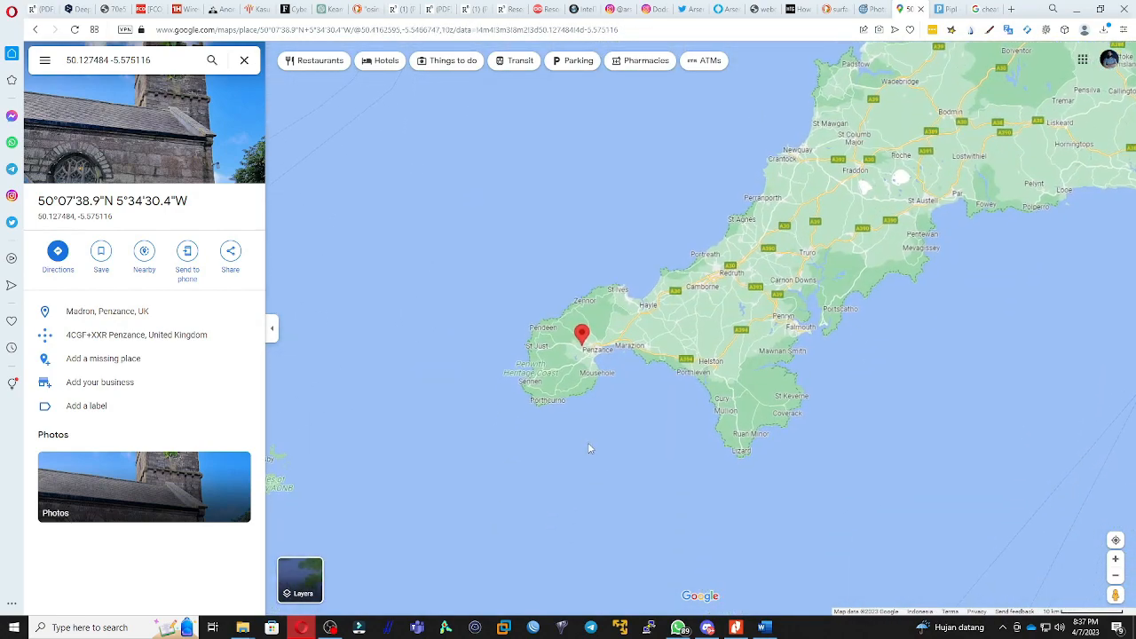